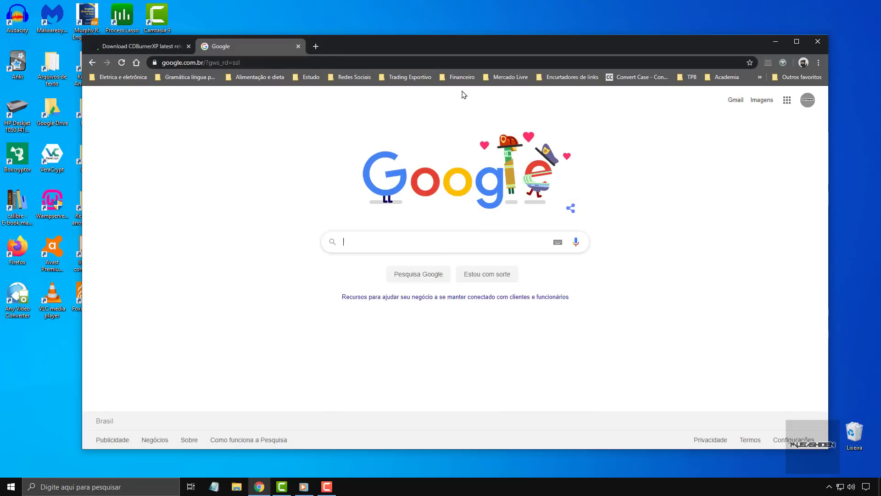
# - Minimize the browser and set the Google Chrome desktop shortcut to run as administrator in its compatibility properties
pyautogui.moveTo(704, 44); pyautogui.dragTo(705, 32)
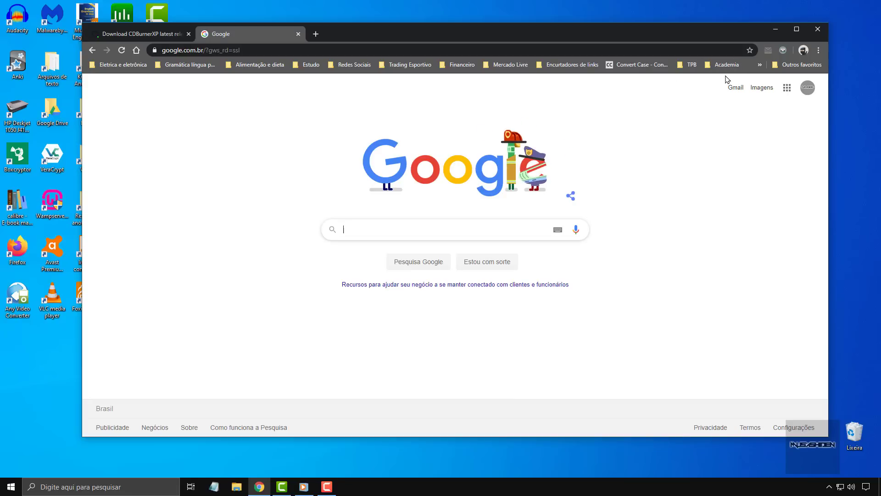
pyautogui.moveTo(704, 32)
pyautogui.mouseDown()
pyautogui.moveTo(704, 44)
pyautogui.moveTo(703, 32)
pyautogui.mouseUp()
pyautogui.click(775, 29)
pyautogui.rightClick(150, 253)
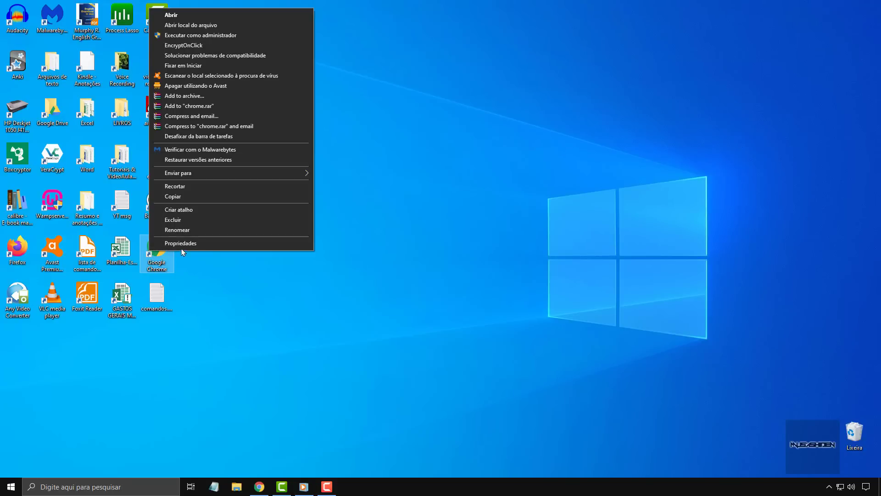
pyautogui.click(213, 243)
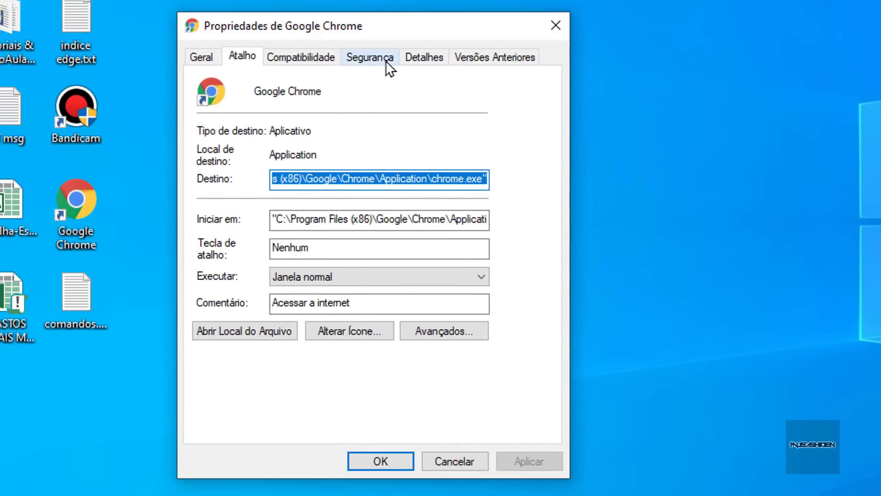
pyautogui.click(306, 56)
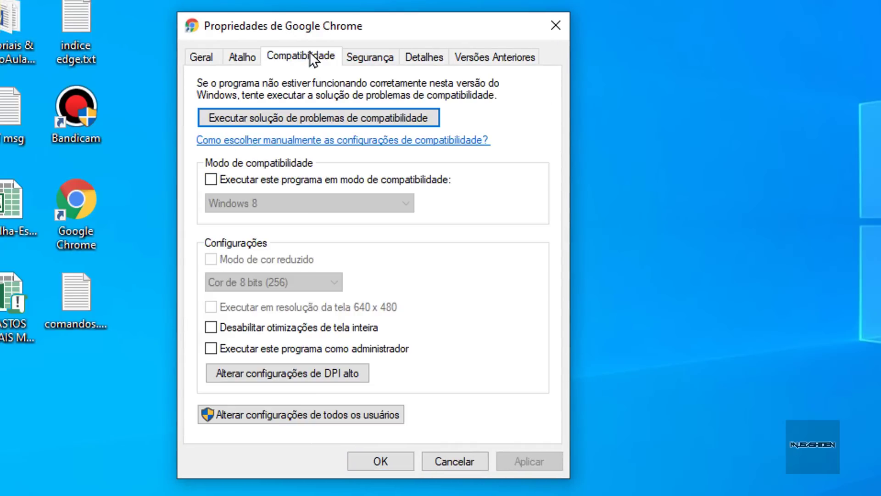
pyautogui.click(216, 356)
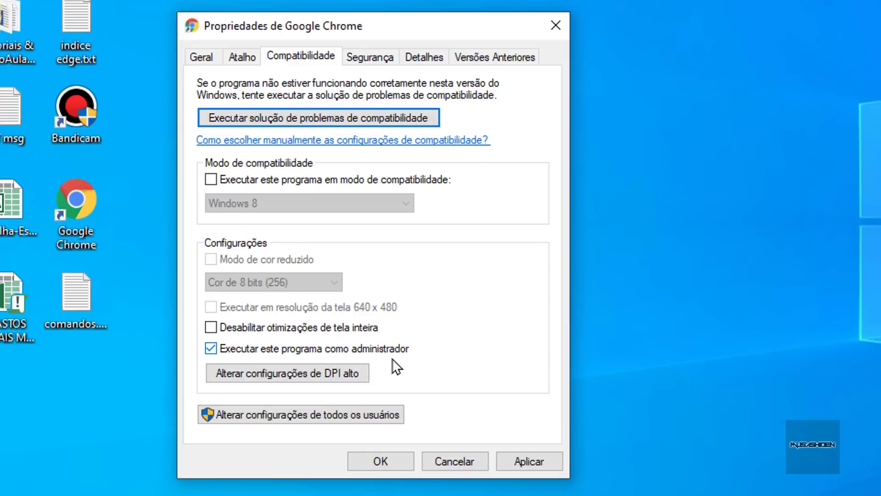
pyautogui.click(380, 461)
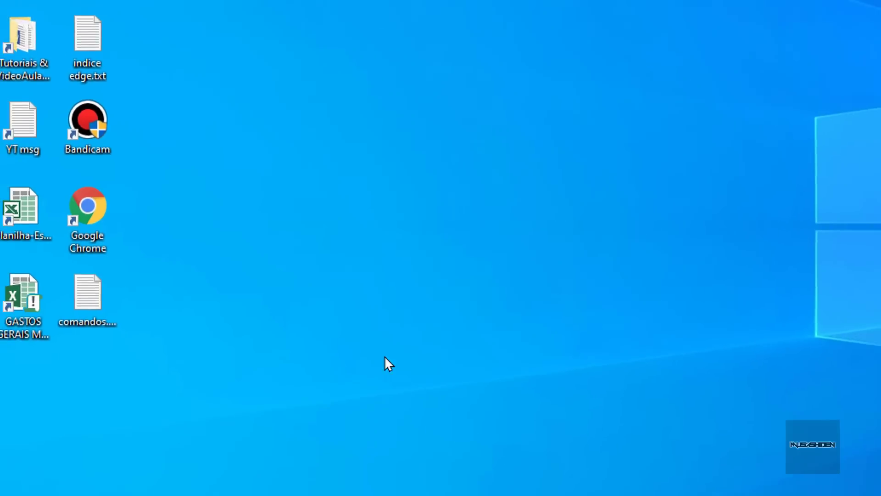
pyautogui.rightClick(301, 58)
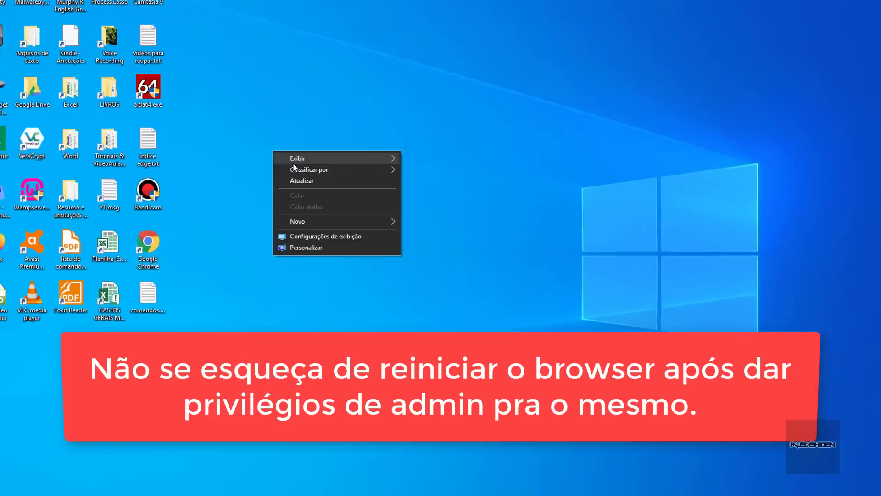
pyautogui.click(344, 98)
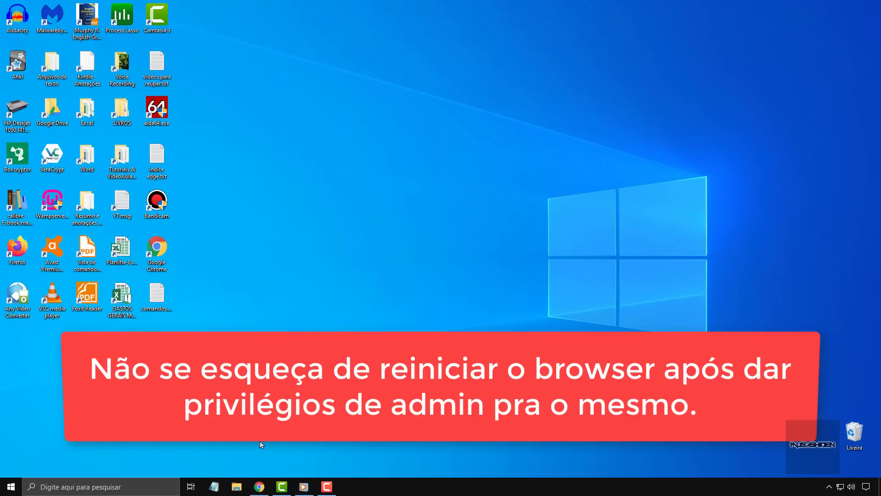
# - Restore the browser and download the CDBurnerXP 32-bit Setup, saving cdbxp_setup_4.5.8.7128_minimal.exe in the Downloads folder
pyautogui.click(259, 486)
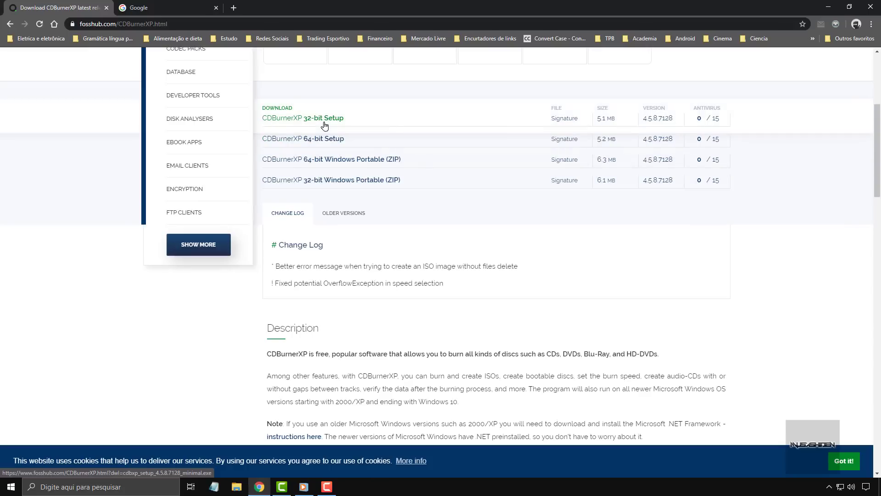
pyautogui.click(323, 121)
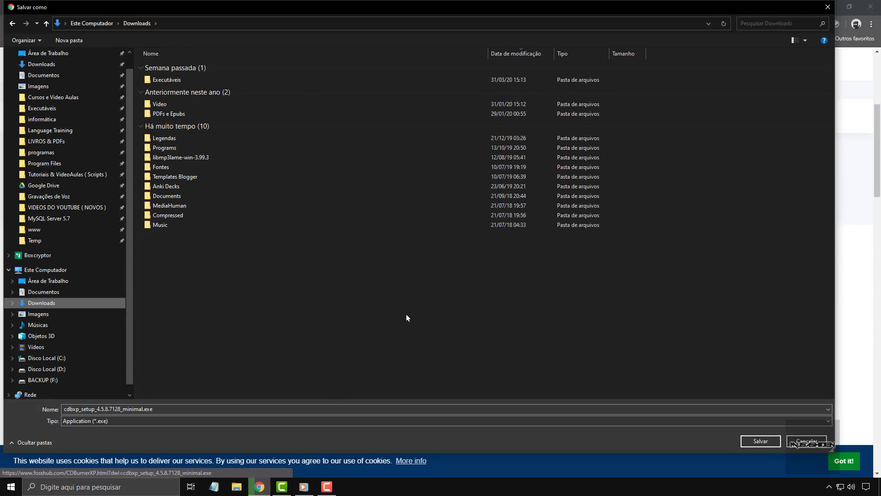
pyautogui.click(767, 442)
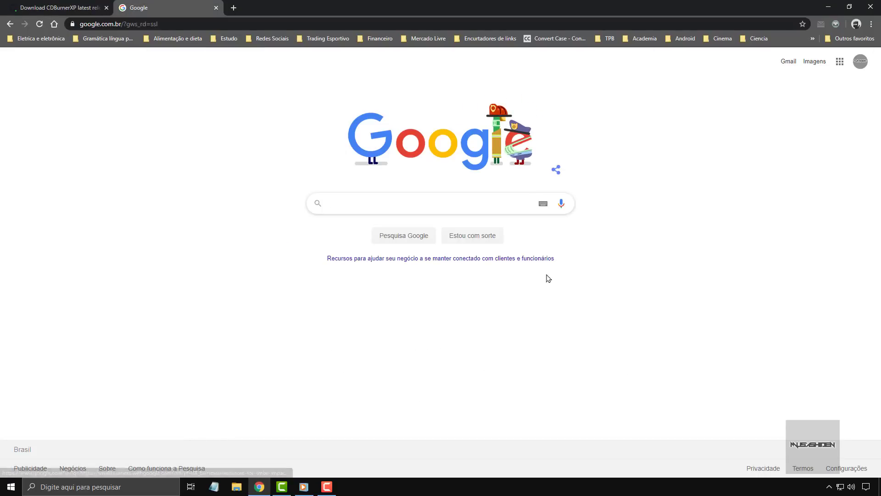
pyautogui.doubleClick(500, 12)
pyautogui.moveTo(500, 20); pyautogui.dragTo(405, 26)
pyautogui.doubleClick(405, 26)
# - Open the Downloads section of the browser's advanced settings
pyautogui.click(873, 24)
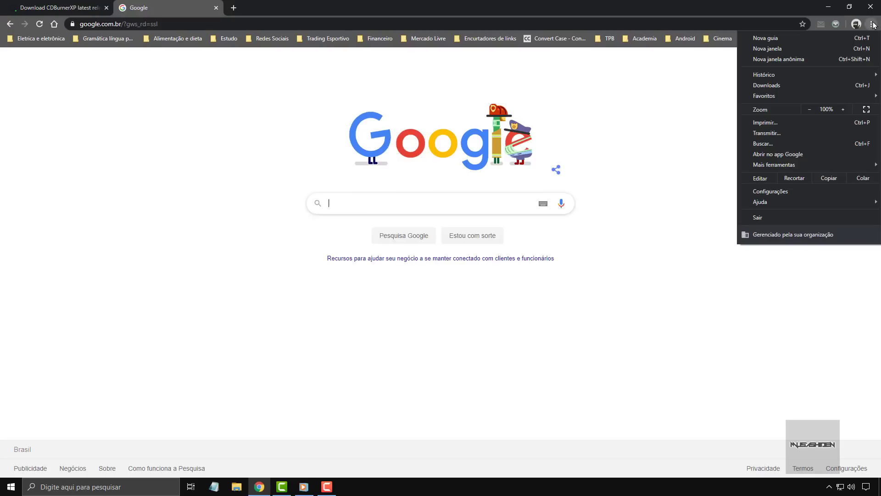
pyautogui.click(797, 193)
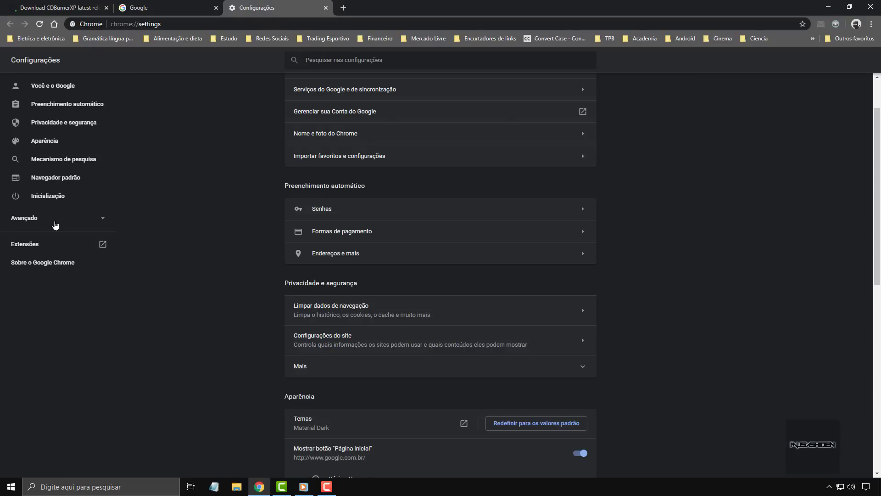
pyautogui.click(61, 223)
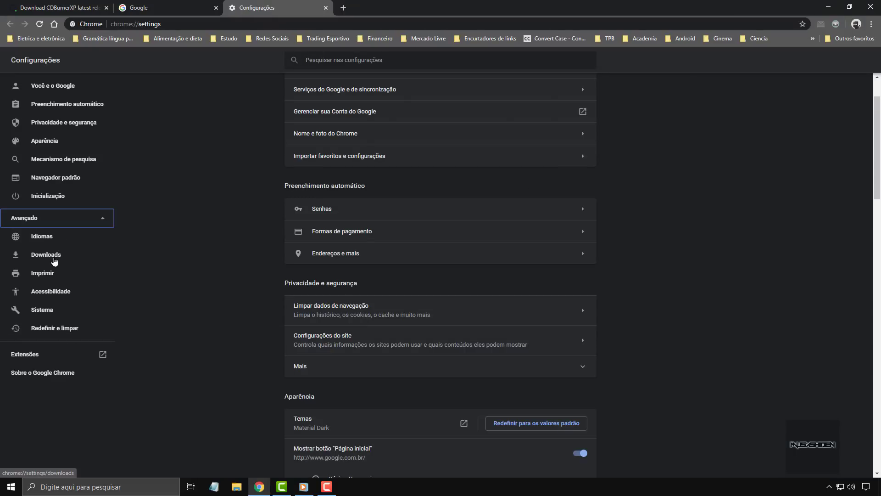
pyautogui.click(46, 255)
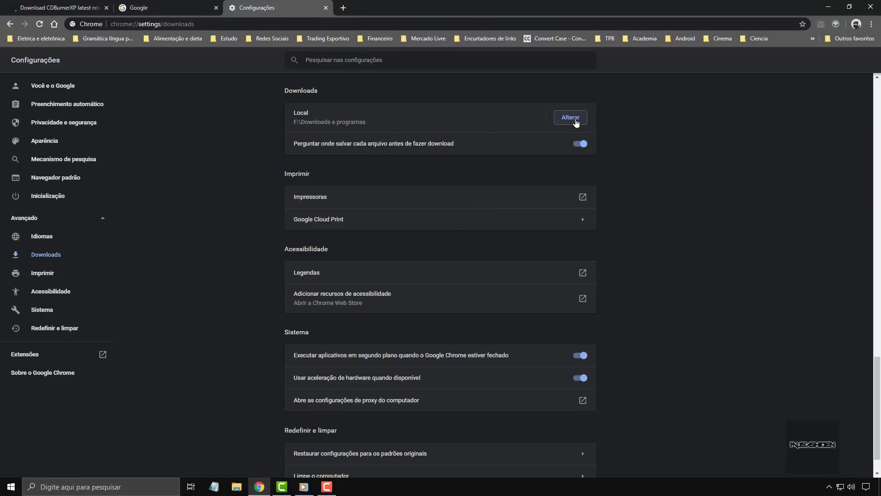
# - Open the folder chooser for the download location, browse the Downloads and Vídeos folders, and cancel the choice
pyautogui.click(571, 118)
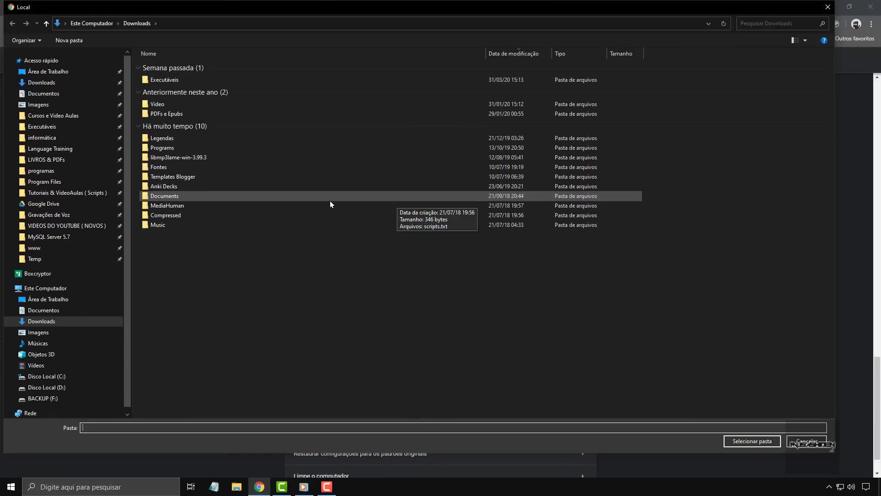
pyautogui.click(198, 83)
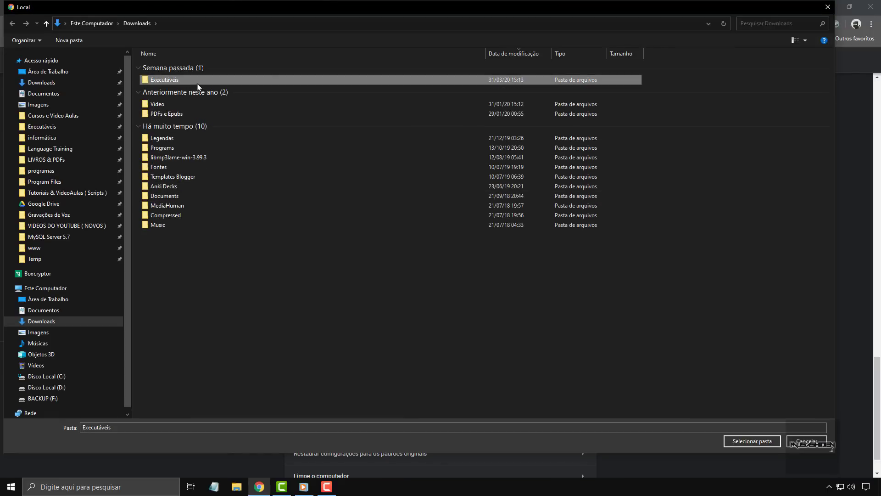
pyautogui.click(52, 322)
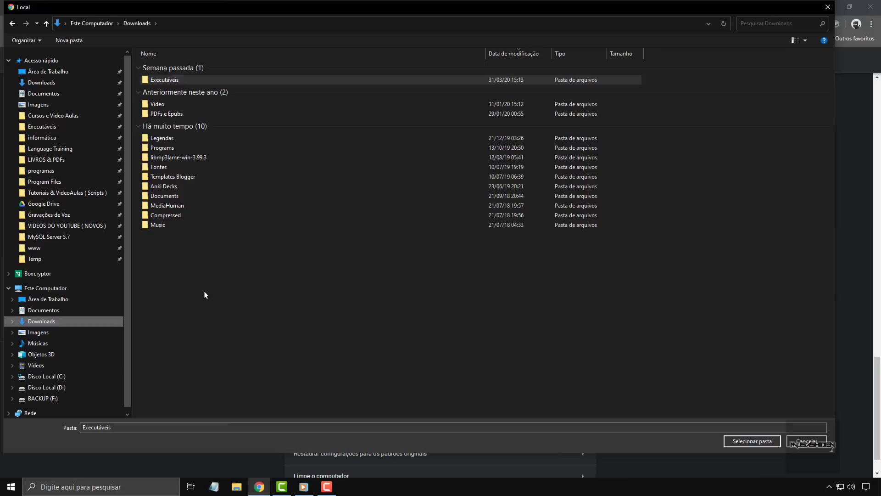
pyautogui.click(43, 369)
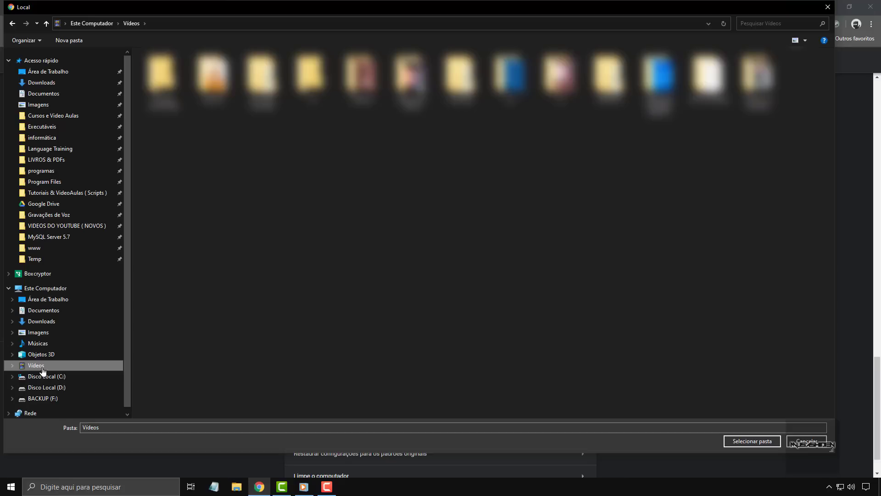
pyautogui.click(53, 323)
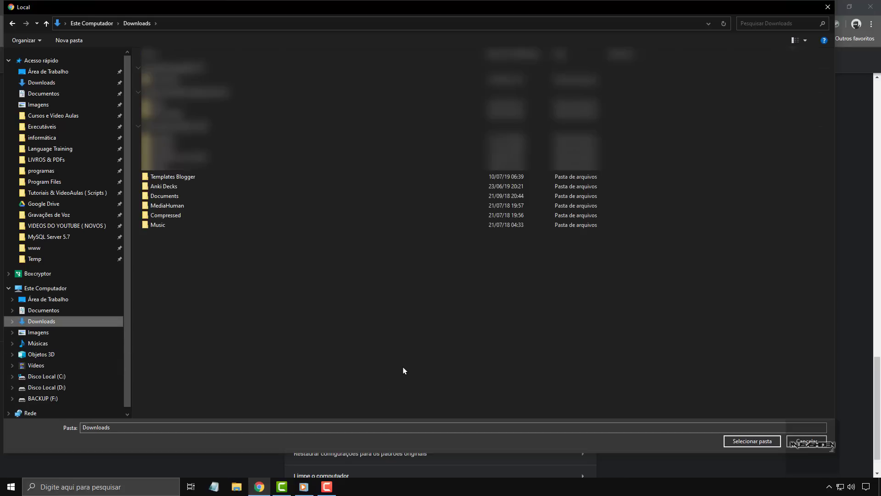
pyautogui.click(789, 443)
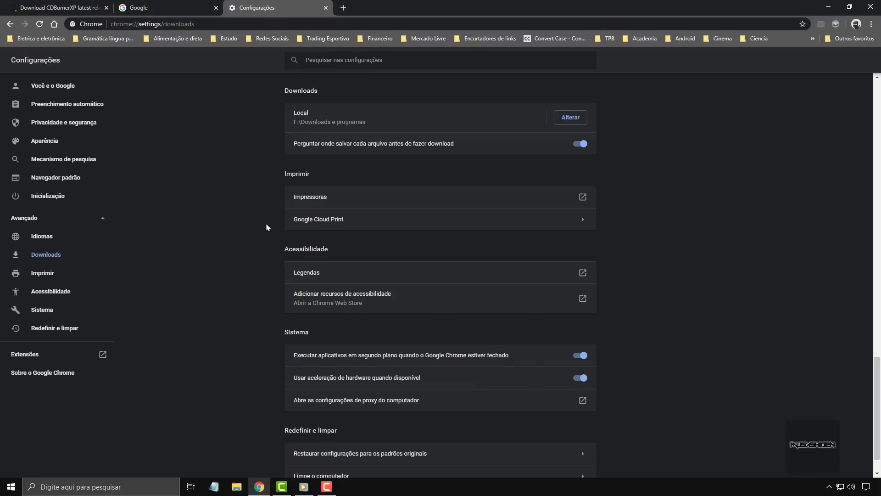
# - Leave the browser for the desktop and open the Downloads folder of this computer in File Explorer
pyautogui.hotkey('ctrl', 'shift', 'Tab')
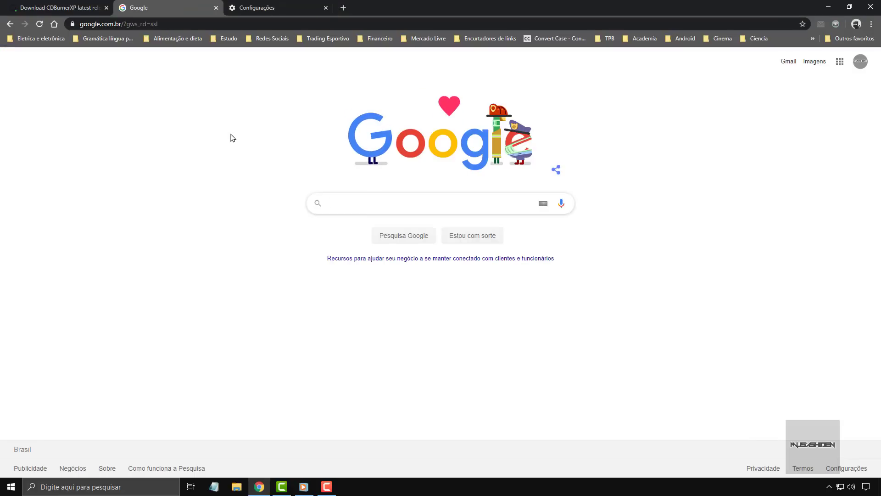
pyautogui.press('super+d')
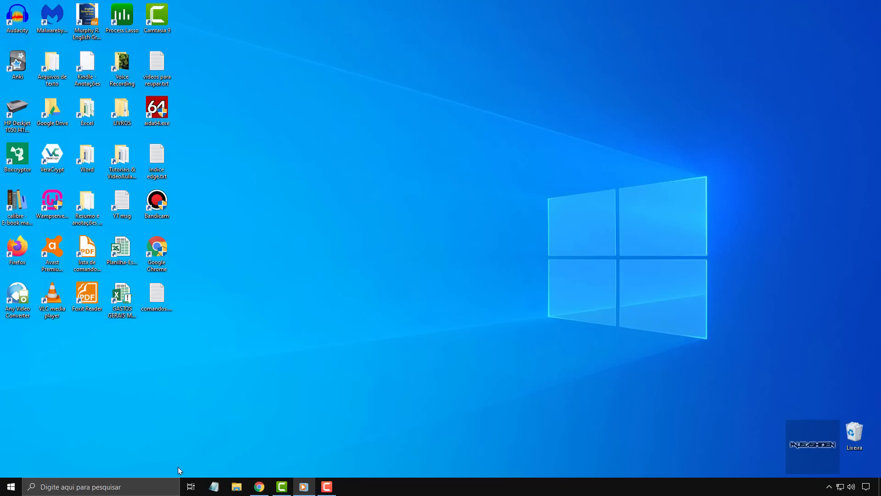
pyautogui.click(233, 486)
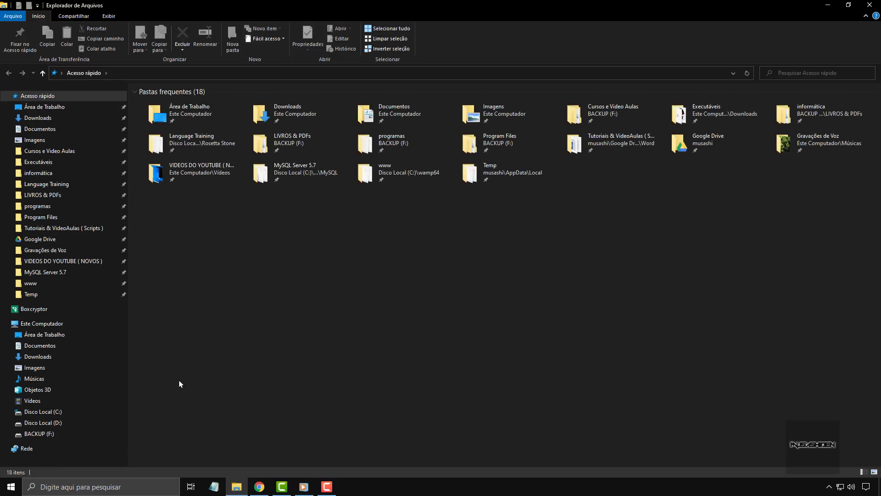
pyautogui.click(71, 358)
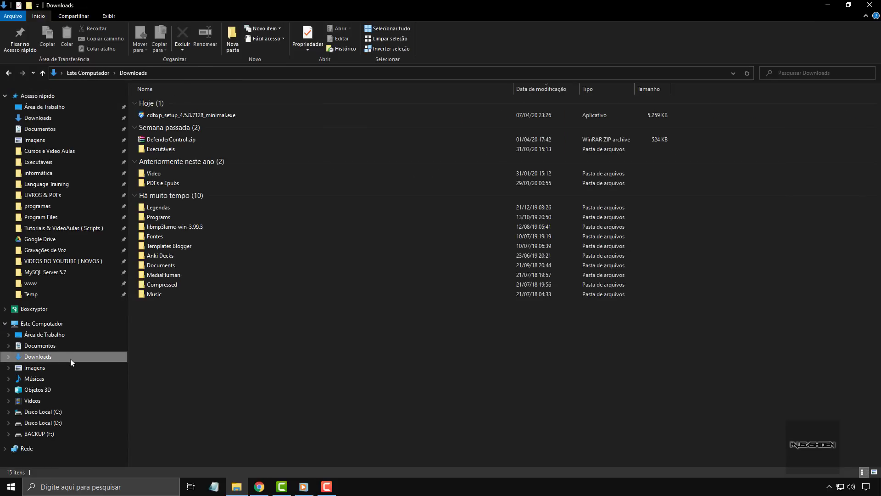
# - Open the Downloads folder's properties and show its security permissions
pyautogui.rightClick(46, 360)
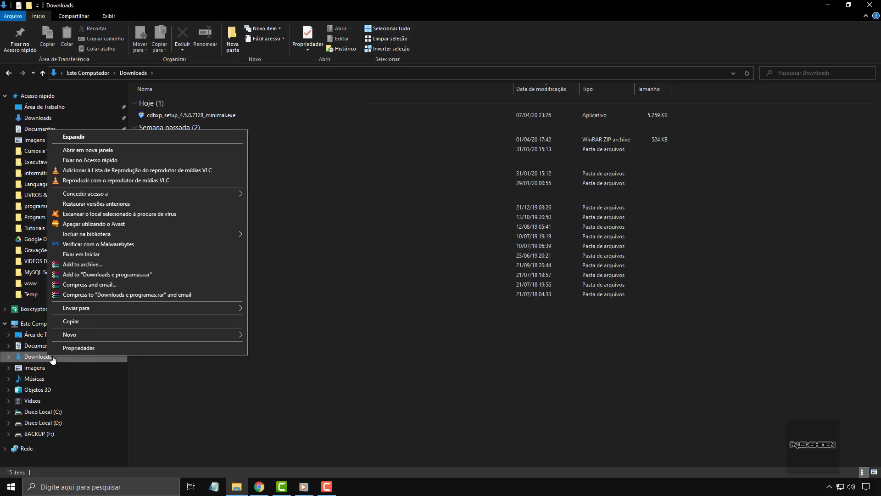
pyautogui.click(128, 352)
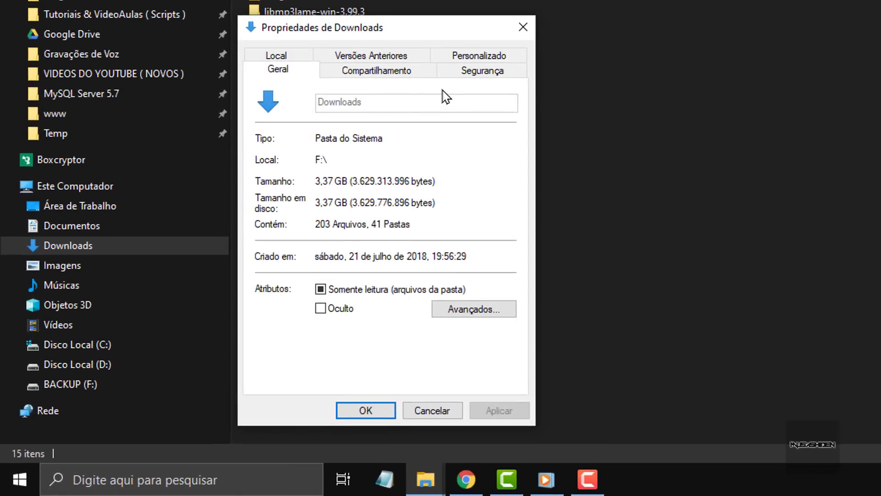
pyautogui.click(465, 71)
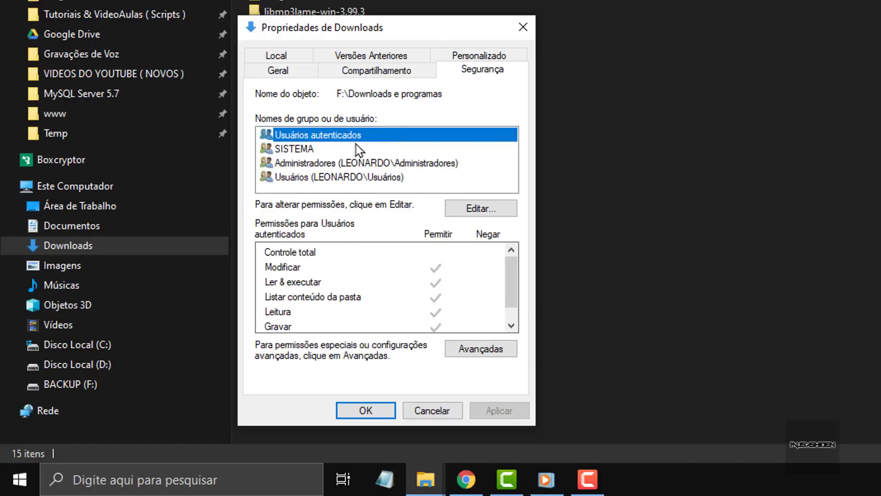
# - Examine the Downloads folder permissions of each group: Usuários autenticados, SISTEMA, Administradores and Usuários
pyautogui.click(301, 163)
pyautogui.click(298, 146)
pyautogui.click(301, 134)
pyautogui.click(305, 150)
pyautogui.click(292, 180)
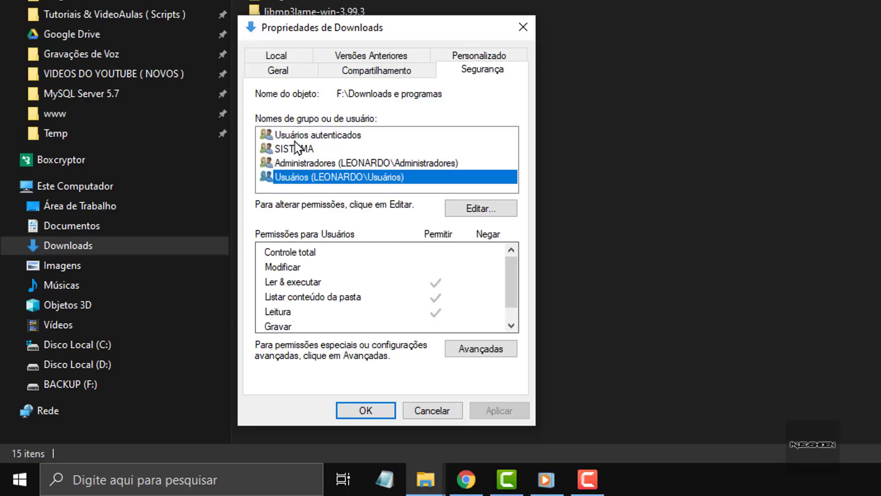
pyautogui.click(295, 138)
pyautogui.click(310, 152)
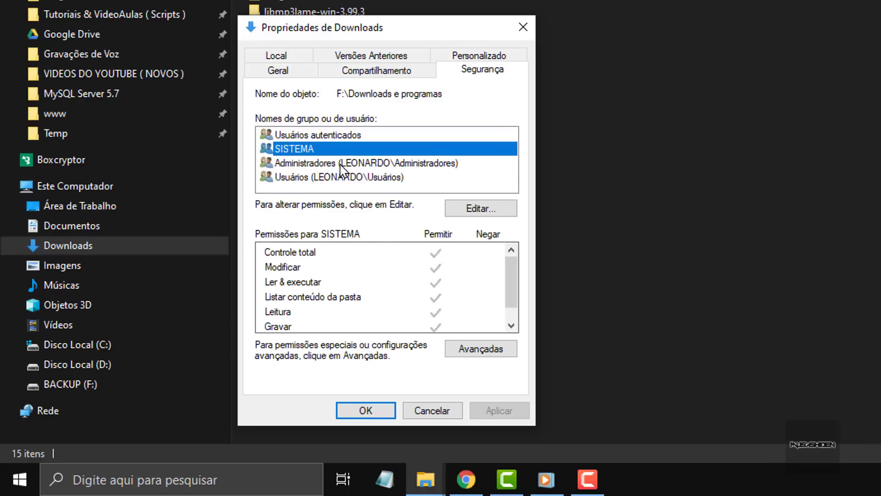
pyautogui.click(355, 166)
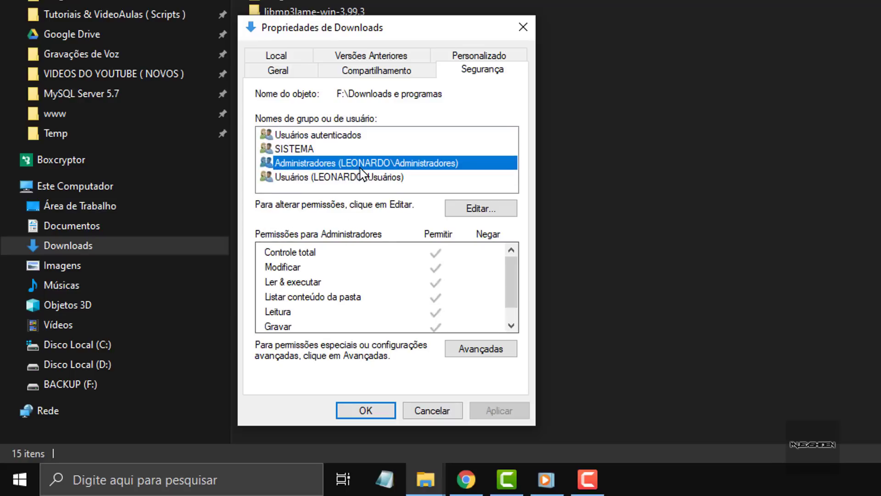
pyautogui.click(339, 178)
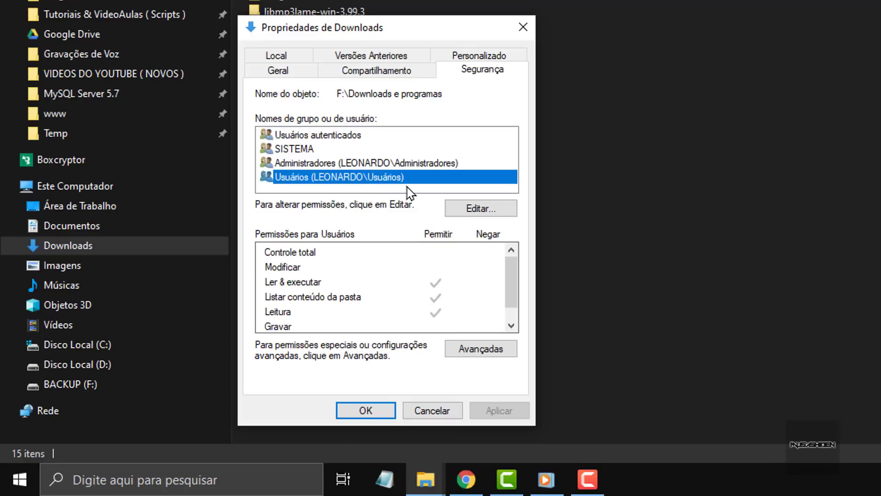
# - Review the full permission list for Usuários autenticados, from Controle total down to Permissões especiais
pyautogui.click(368, 137)
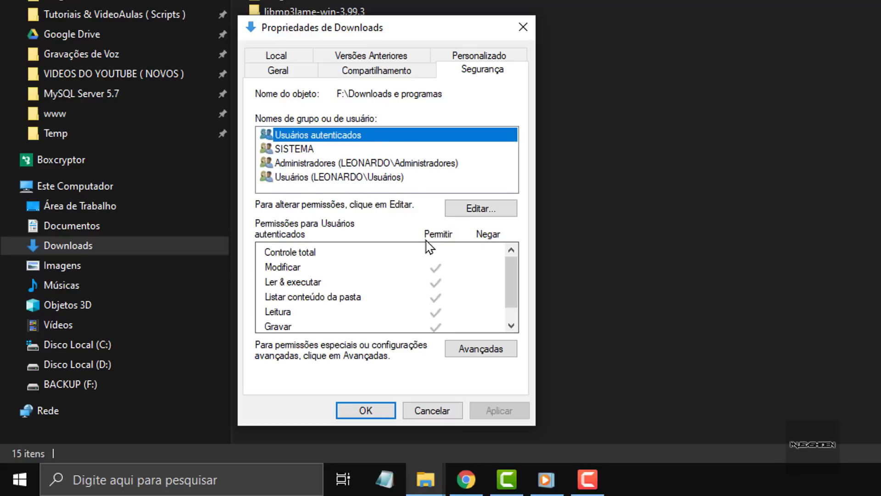
pyautogui.click(337, 252)
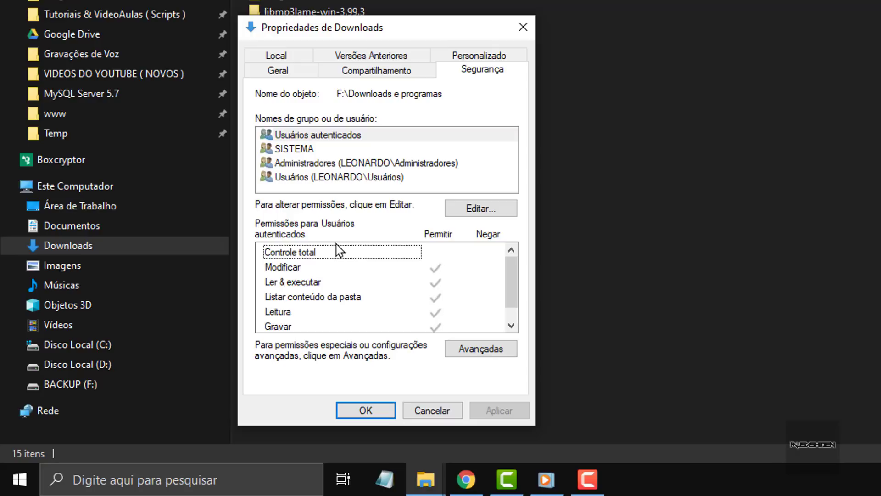
pyautogui.click(339, 139)
pyautogui.scroll(-1, 334, 280)
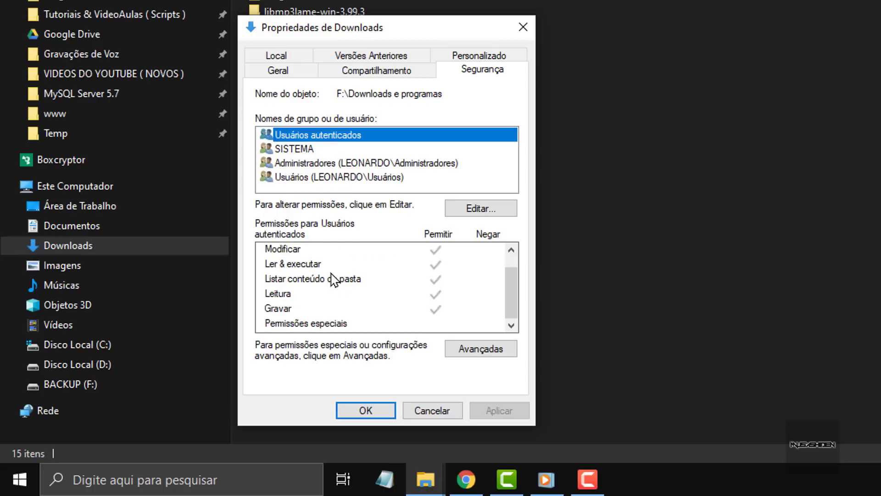
# - Recheck the Downloads folder permissions listed for SISTEMA, Administradores, Usuários and Usuários autenticados
pyautogui.scroll(1, 334, 279)
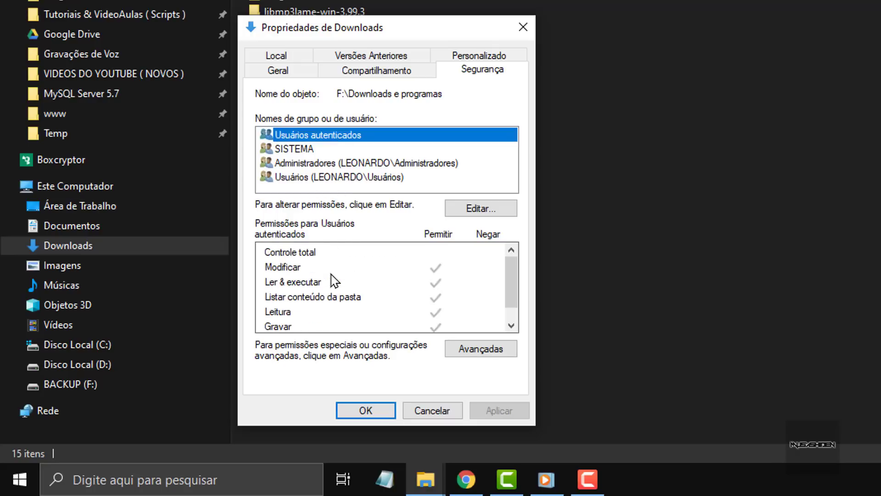
pyautogui.click(323, 148)
pyautogui.click(323, 138)
pyautogui.click(321, 146)
pyautogui.click(319, 163)
pyautogui.click(317, 178)
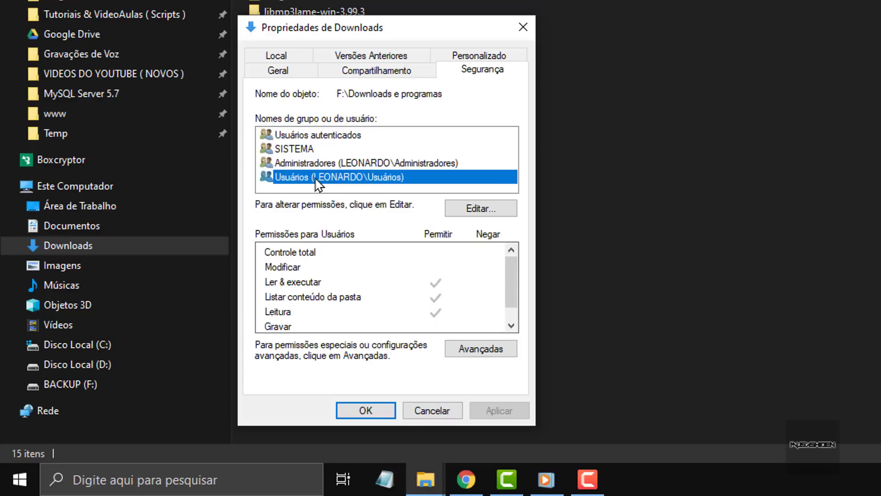
pyautogui.click(320, 137)
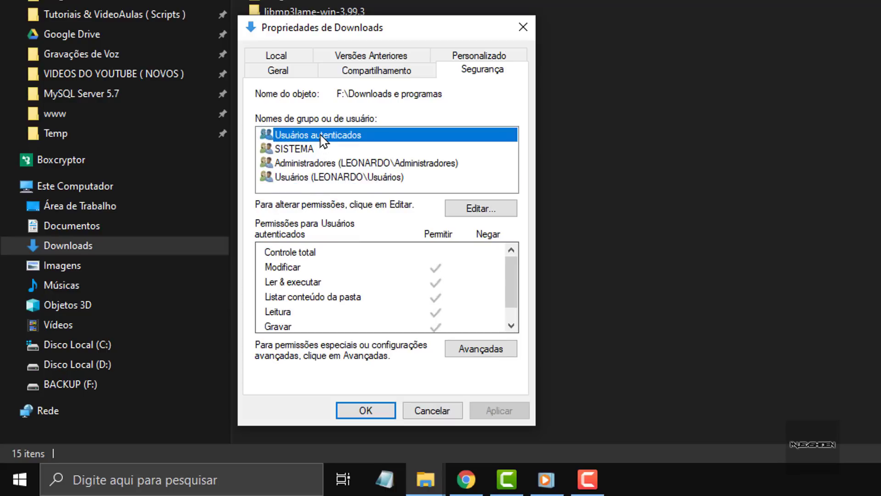
# - Edit the Downloads folder permissions to allow Controle total for Usuários autenticados, close its properties and refresh the folder
pyautogui.click(470, 209)
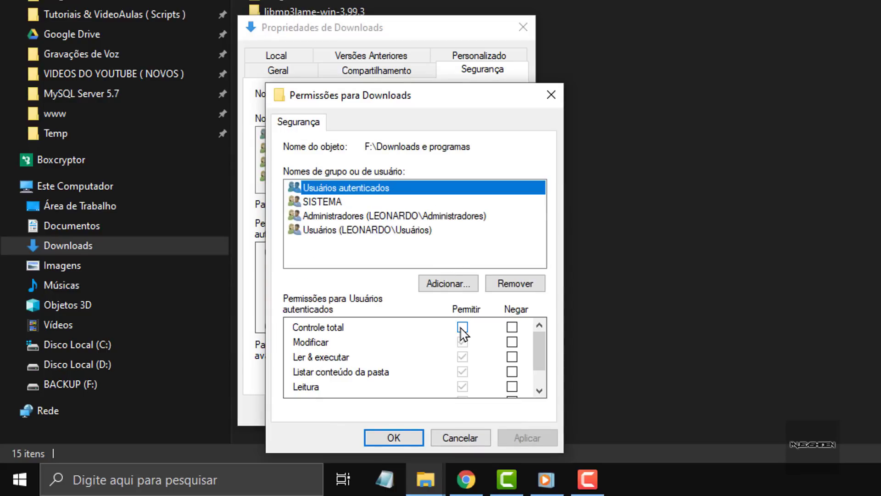
pyautogui.click(462, 328)
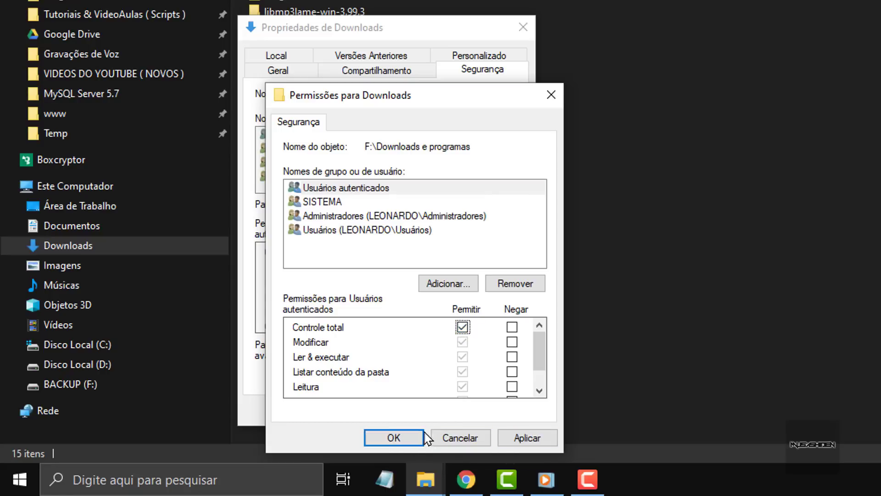
pyautogui.click(333, 203)
pyautogui.click(393, 437)
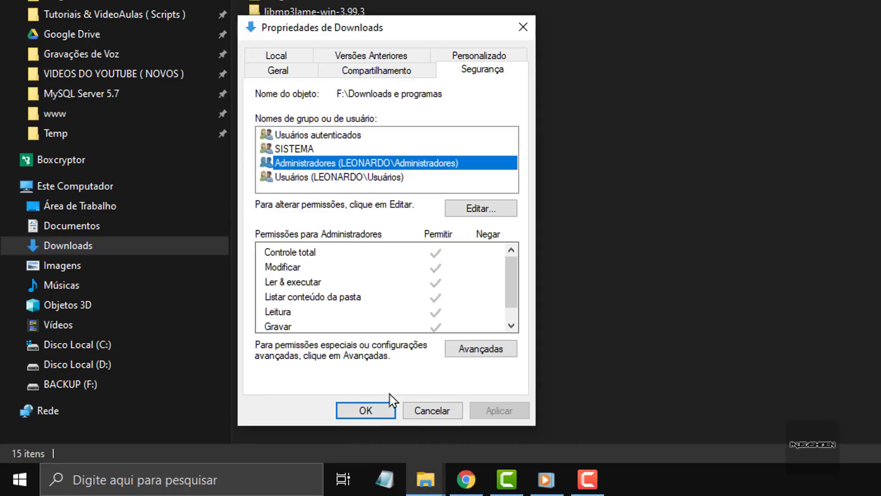
pyautogui.click(367, 410)
pyautogui.rightClick(507, 53)
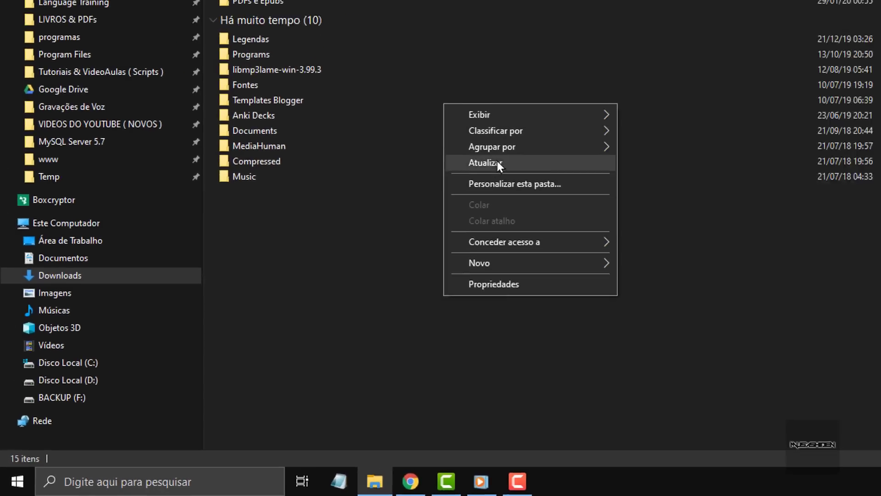
pyautogui.click(497, 162)
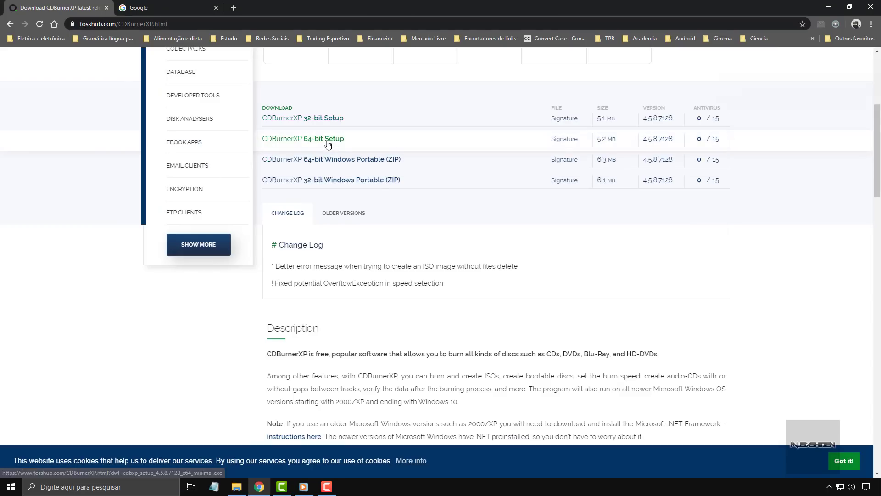
# - Start the CDBurnerXP 64-bit Setup download from the FossHub page in Chrome and choose Downloads as its destination
pyautogui.click(328, 144)
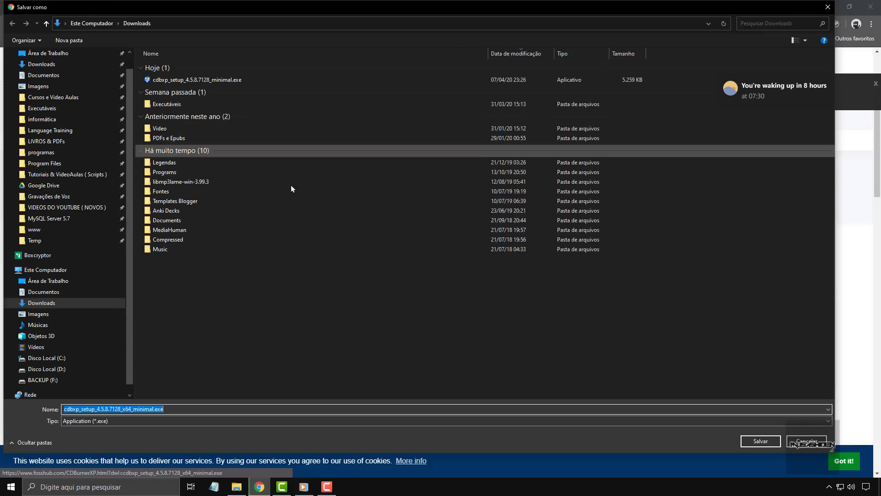
pyautogui.click(64, 309)
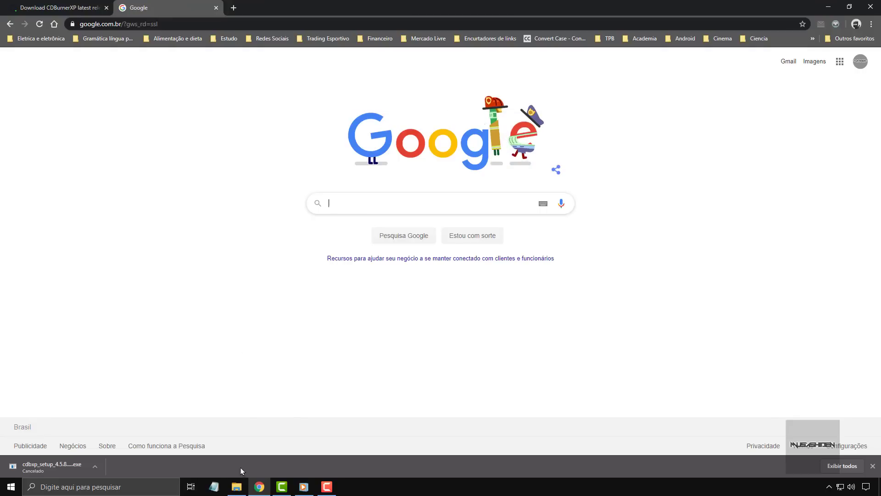
# - Switch to File Explorer and create a new folder named Arquivos inside Downloads
pyautogui.click(237, 486)
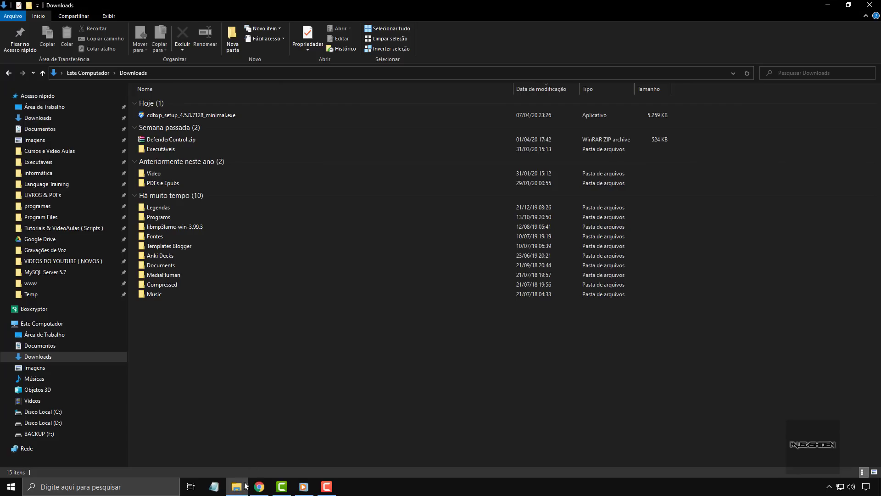
pyautogui.rightClick(220, 372)
pyautogui.moveTo(278, 351)
pyautogui.click(347, 351)
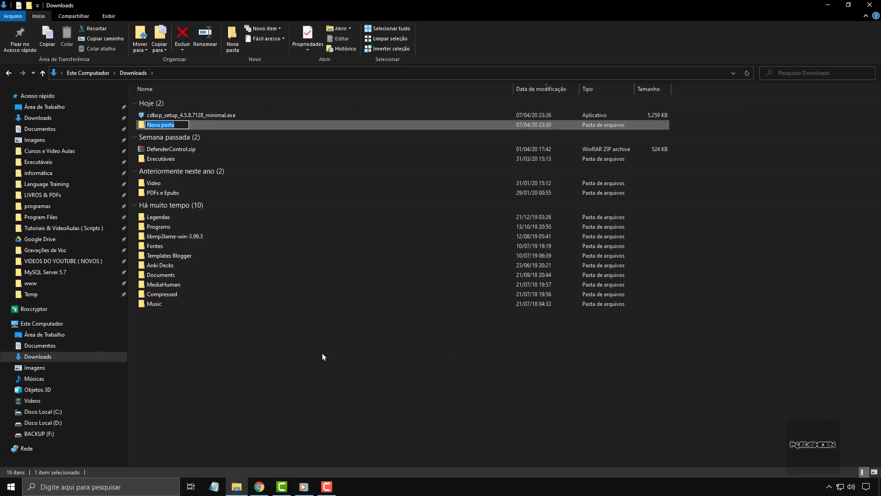
pyautogui.write('A')
pyautogui.press('BackSpace')
pyautogui.press('BackSpace')
pyautogui.press('BackSpace')
pyautogui.press('BackSpace')
pyautogui.press('BackSpace')
pyautogui.press('BackSpace')
pyautogui.press('BackSpace')
pyautogui.press('BackSpace')
pyautogui.press('BackSpace')
pyautogui.press('Return')
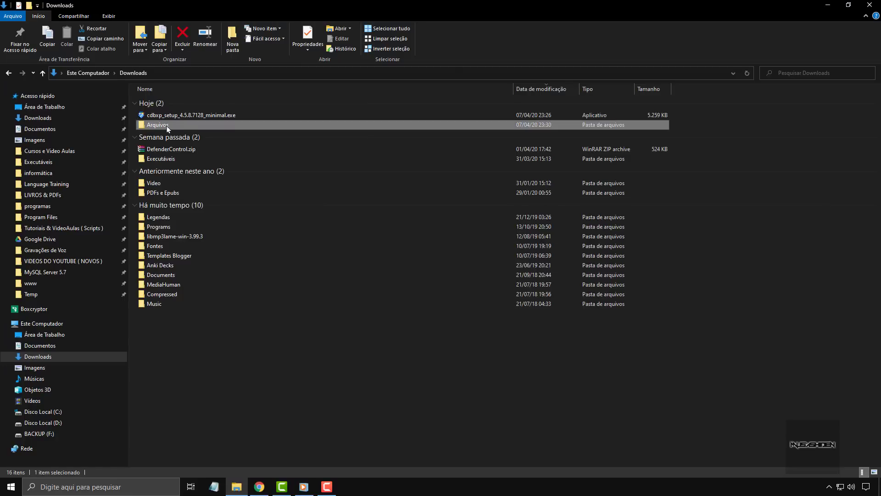
# - Allow Controle total for Usuários autenticados in the security permissions of the Arquivos folder
pyautogui.rightClick(188, 123)
pyautogui.click(225, 369)
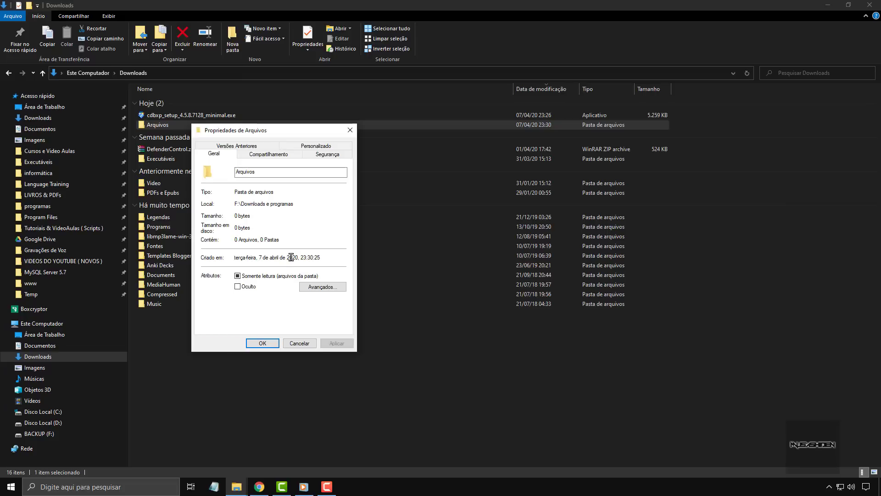
pyautogui.click(328, 154)
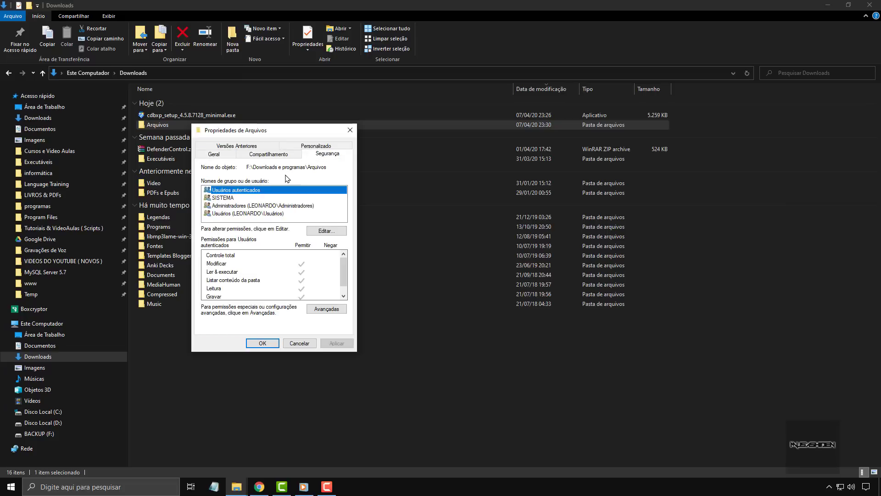
pyautogui.click(326, 231)
pyautogui.click(316, 303)
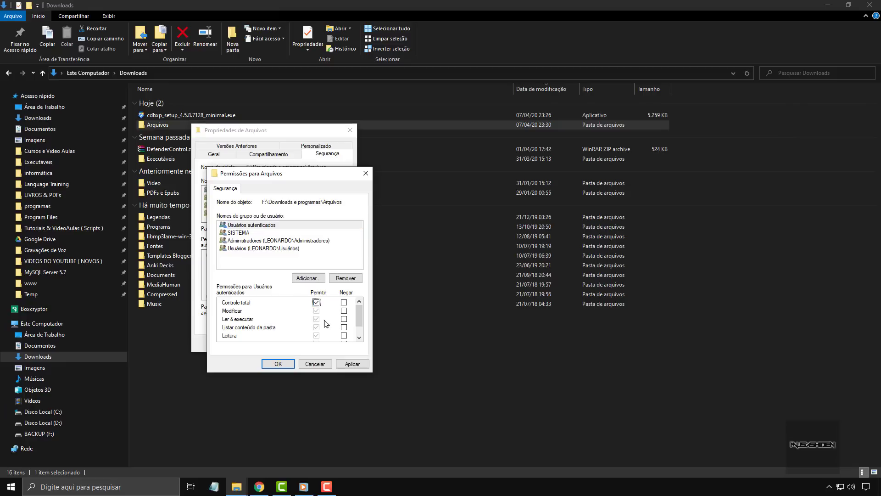
pyautogui.click(290, 364)
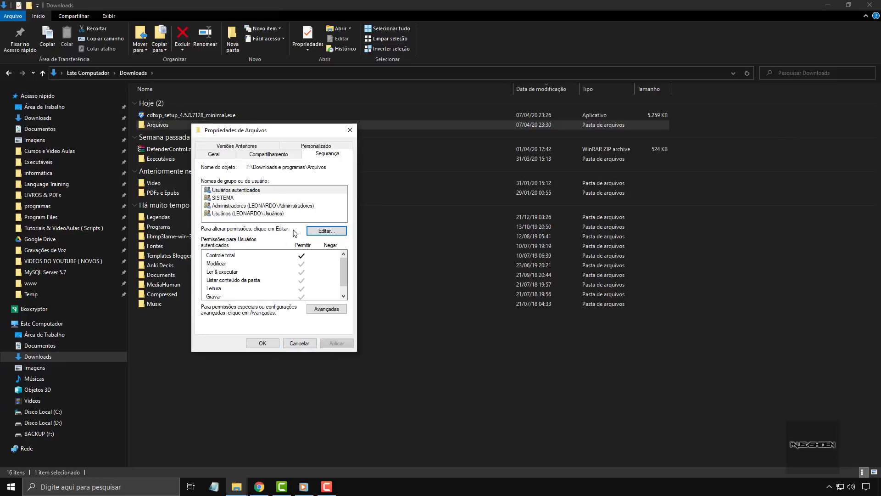
# - Allow Controle total on the Arquivos folder for the Usuários group as well, and close the folder's properties
pyautogui.click(275, 192)
pyautogui.click(324, 232)
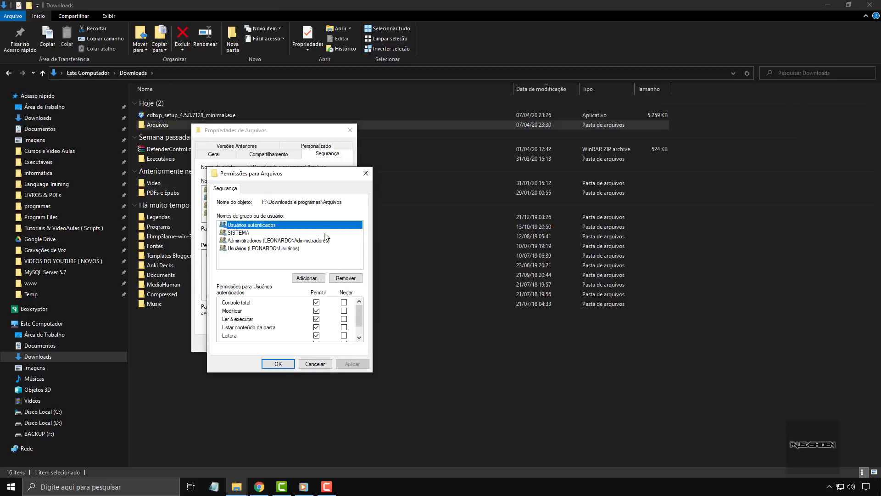
pyautogui.click(264, 232)
pyautogui.click(263, 248)
pyautogui.click(316, 302)
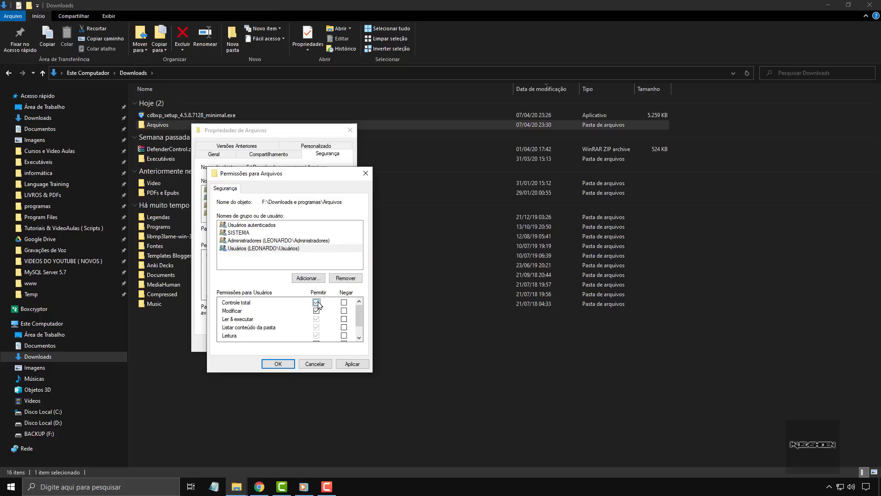
pyautogui.click(337, 362)
pyautogui.click(250, 226)
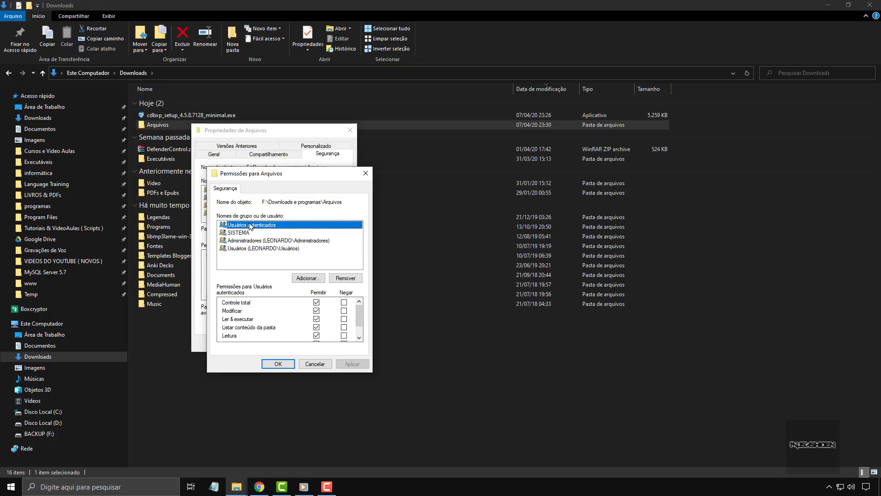
pyautogui.click(278, 362)
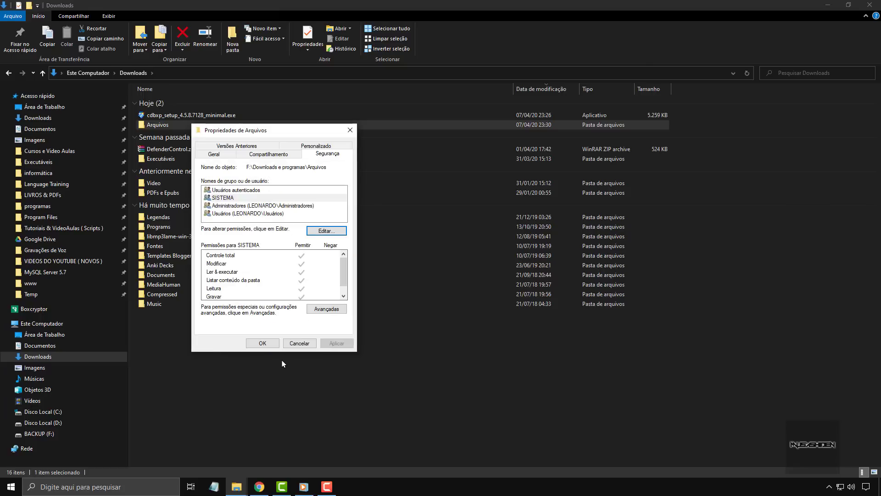
pyautogui.click(270, 343)
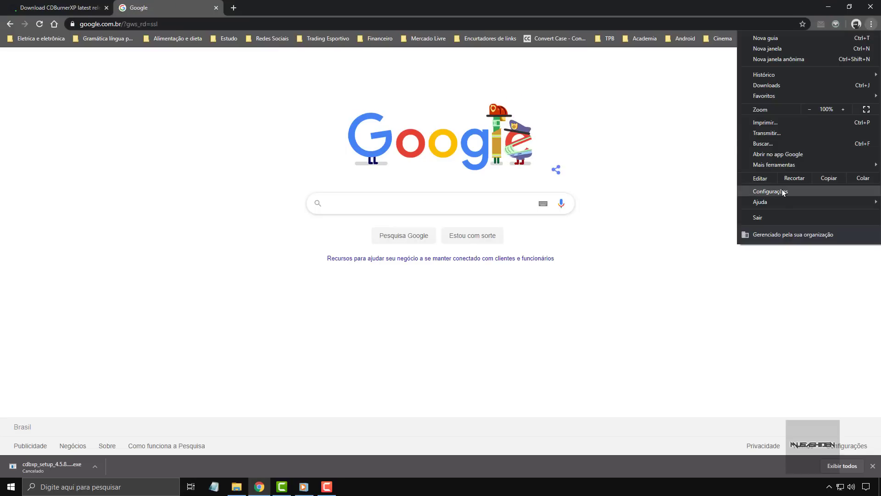
# - Set Chrome's download location to the Arquivos folder inside Downloads in the advanced settings
pyautogui.click(783, 192)
pyautogui.click(88, 218)
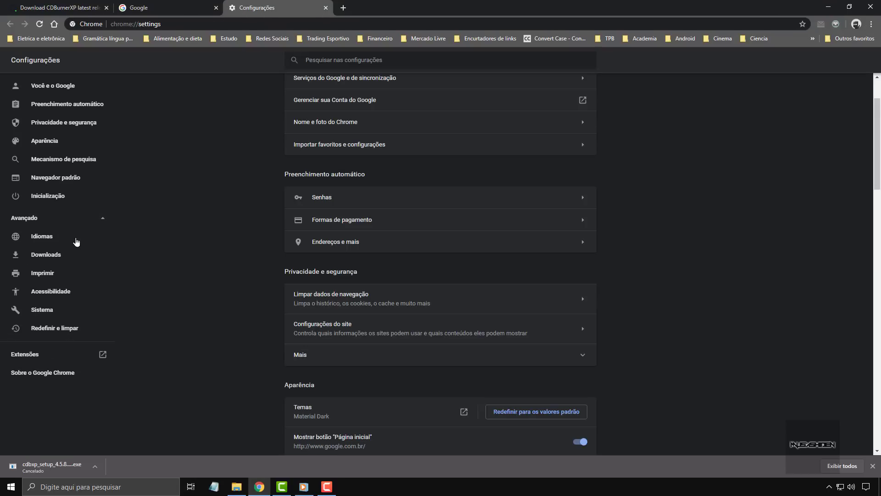
pyautogui.click(50, 260)
pyautogui.click(578, 118)
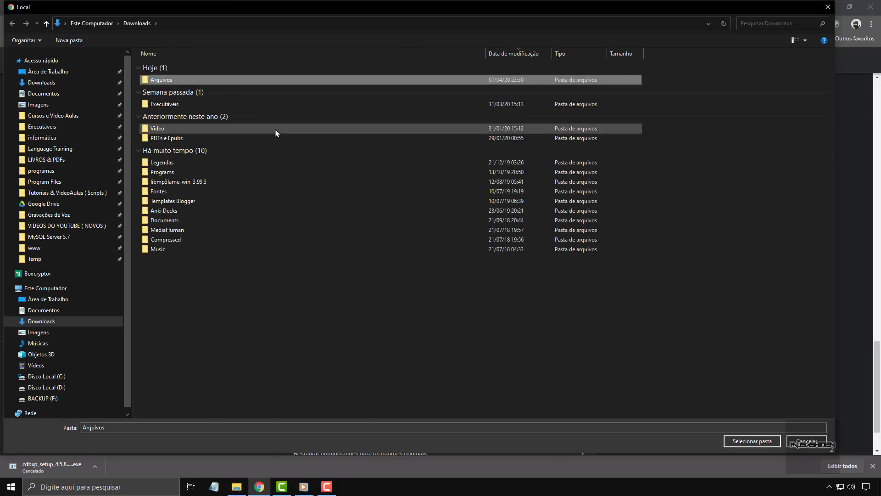
pyautogui.click(770, 443)
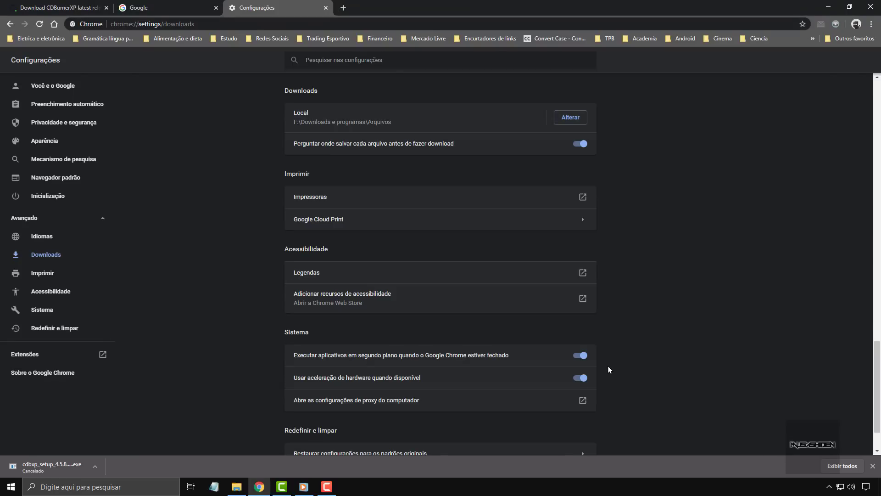
# - Start a test download of CDBurnerXP 64-bit Setup into the Arquivos folder and cancel it
pyautogui.click(89, 6)
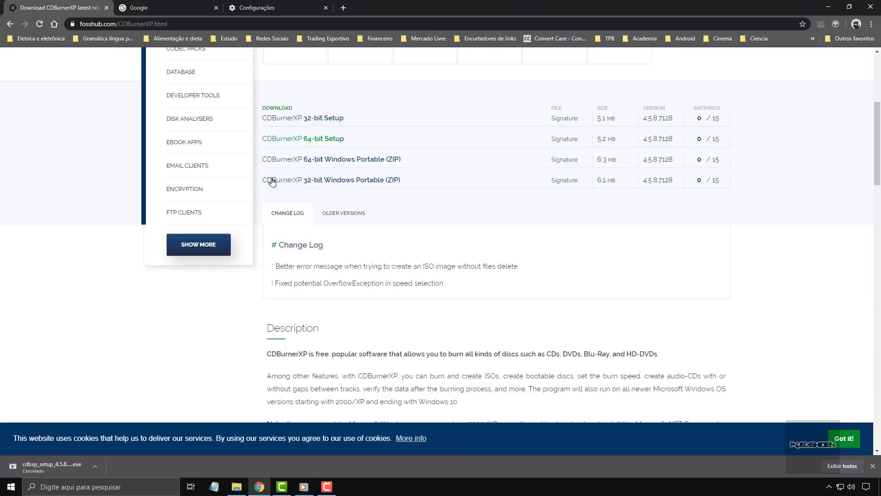
pyautogui.click(326, 140)
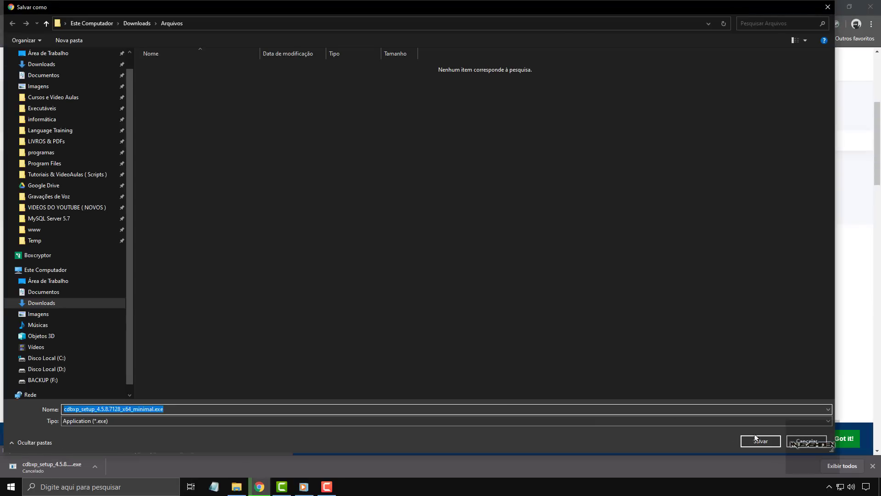
pyautogui.click(760, 440)
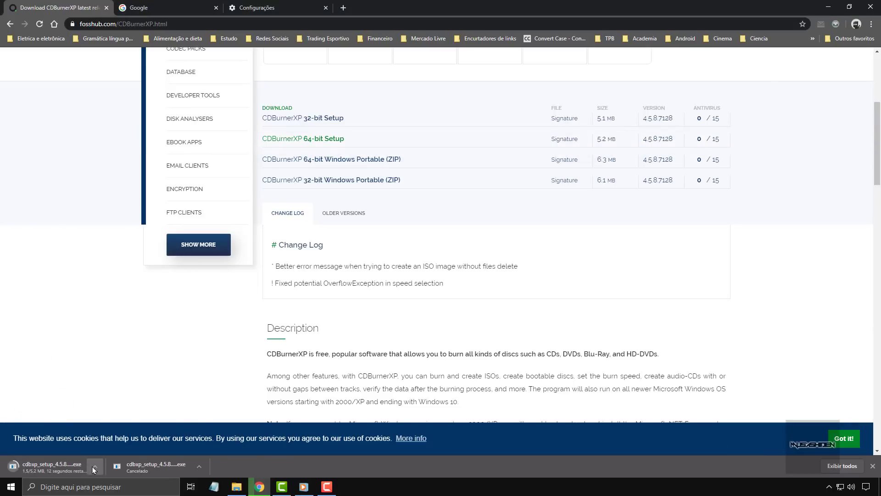
pyautogui.click(94, 467)
pyautogui.click(107, 449)
# - Check the contents of the Arquivos folder in File Explorer and return to Chrome's download settings
pyautogui.click(255, 5)
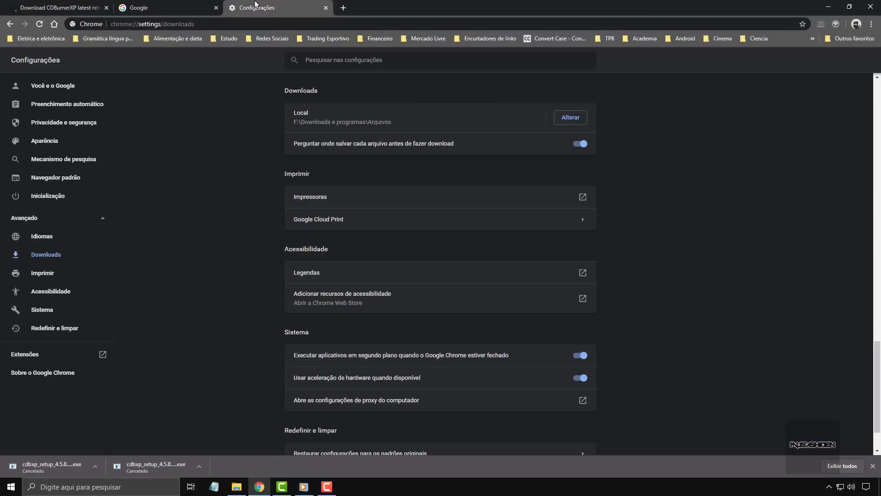
pyautogui.click(175, 4)
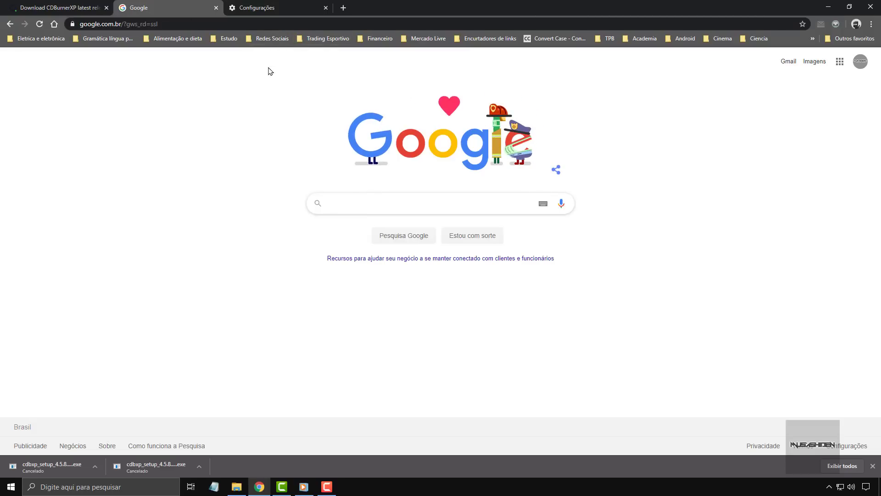
pyautogui.click(236, 487)
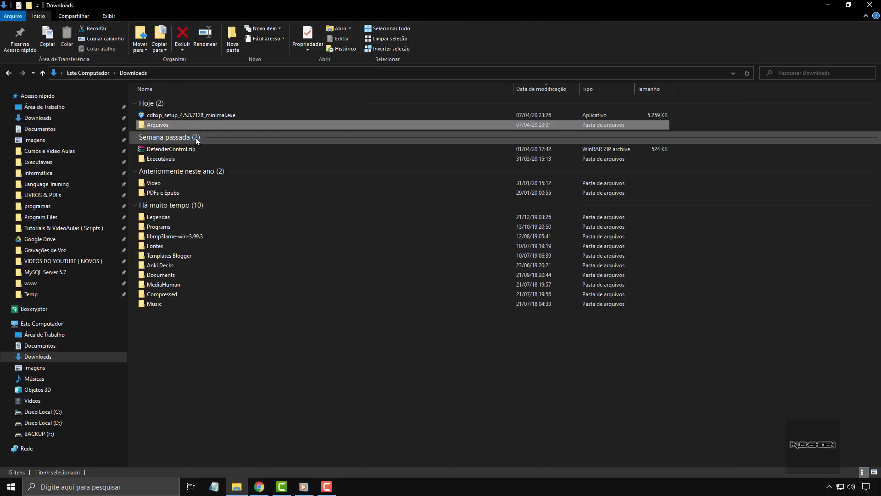
pyautogui.doubleClick(194, 122)
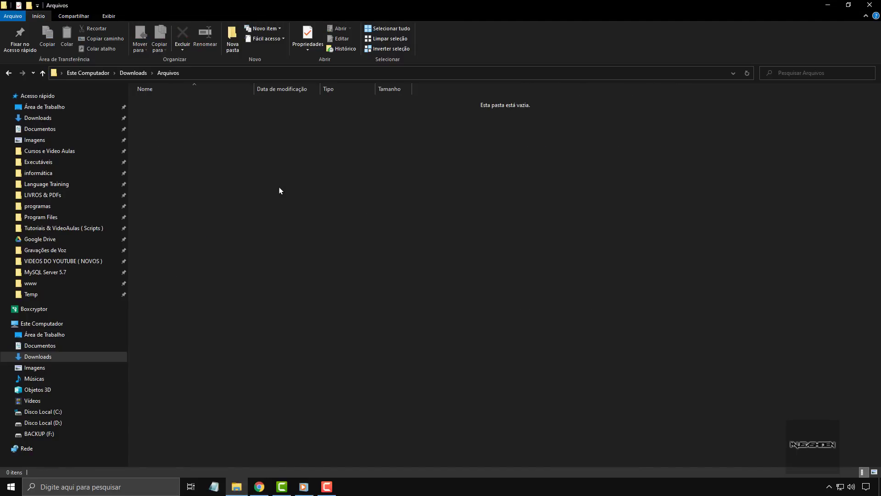
pyautogui.press('BackSpace')
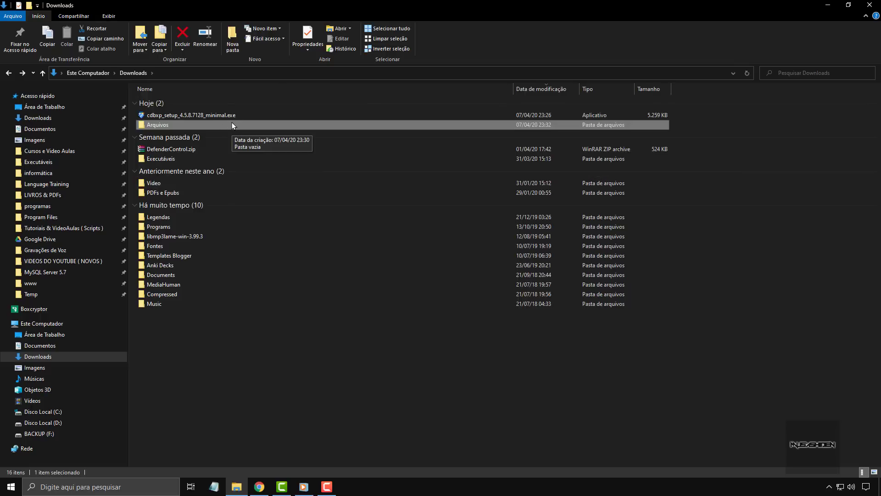
pyautogui.click(259, 487)
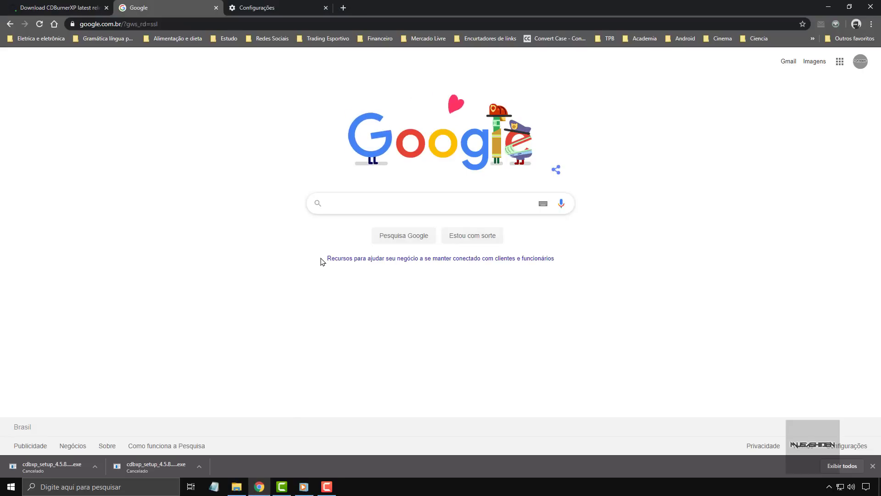
pyautogui.click(272, 4)
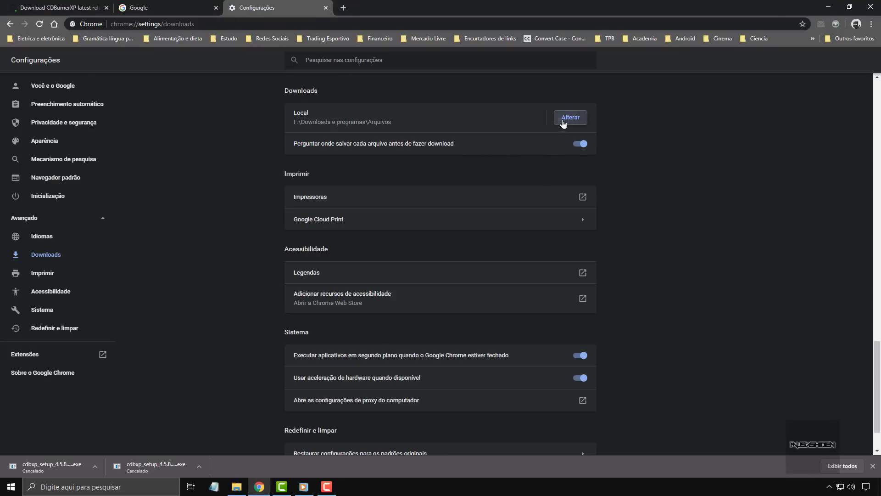
# - Set Chrome's download location back to the main Downloads folder and close the settings tab
pyautogui.click(563, 120)
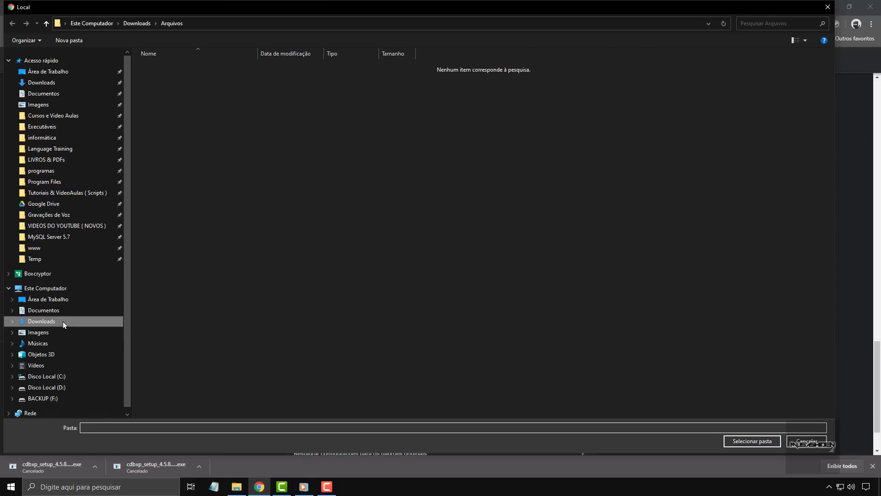
pyautogui.click(64, 323)
pyautogui.click(726, 442)
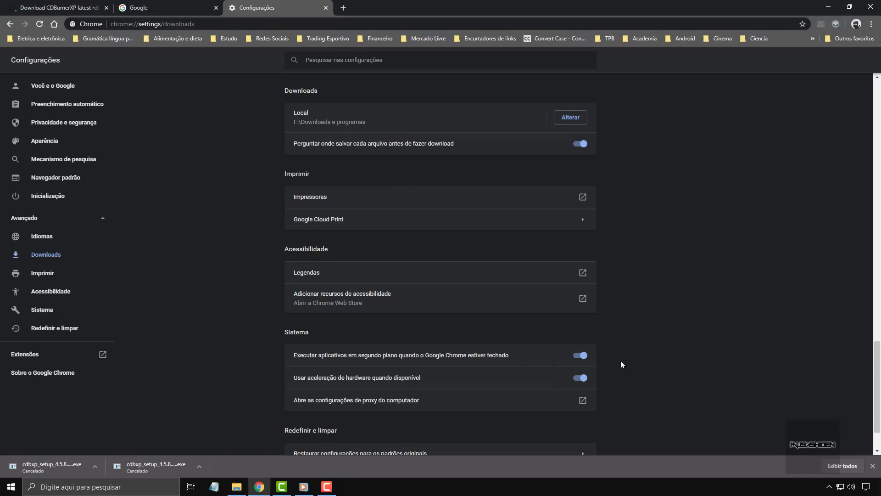
pyautogui.scroll(-1, 396, 230)
pyautogui.scroll(9, 311, 251)
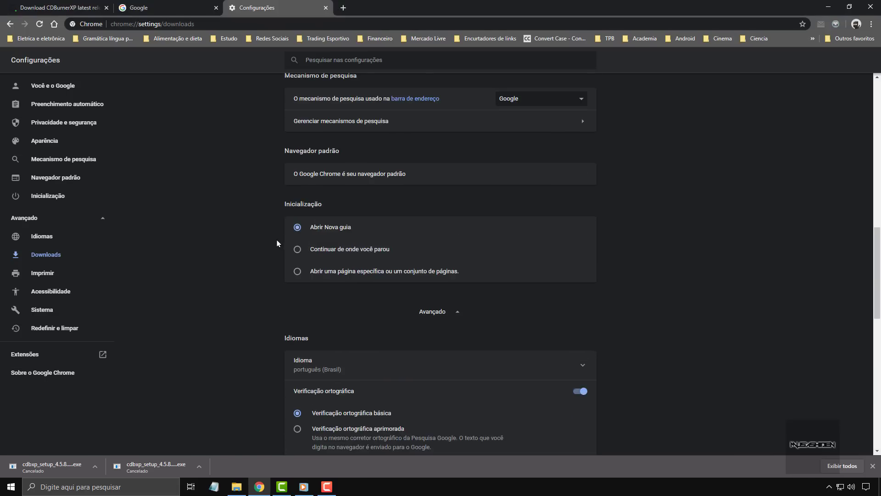
pyautogui.middleClick(272, 10)
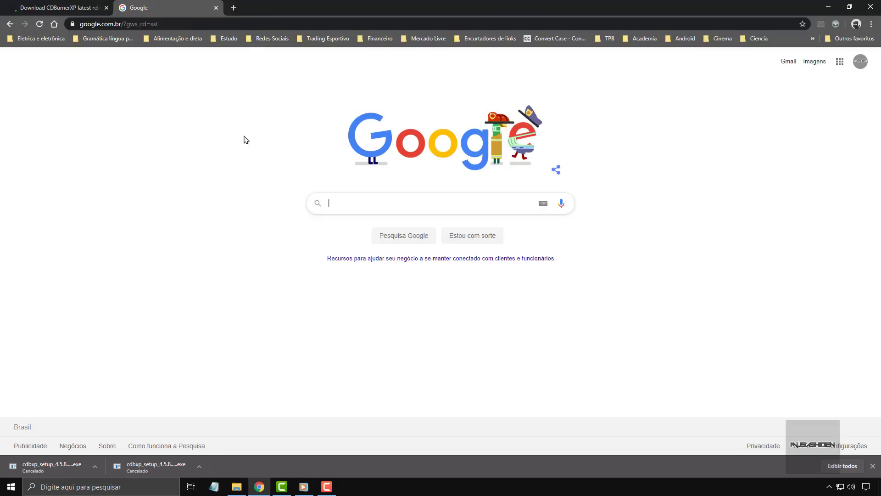
# - Dismiss the downloads bar and restore Chrome to a smaller window placed over the desktop, with File Explorer minimized
pyautogui.click(872, 465)
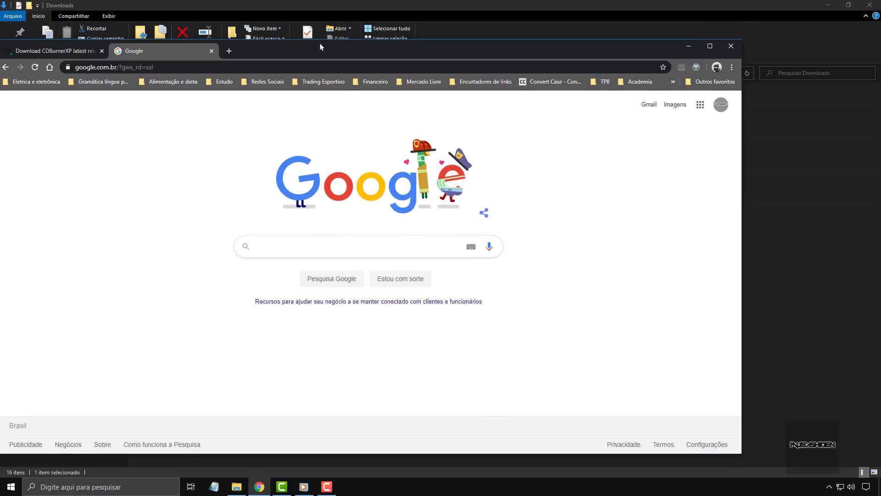
pyautogui.doubleClick(736, 9)
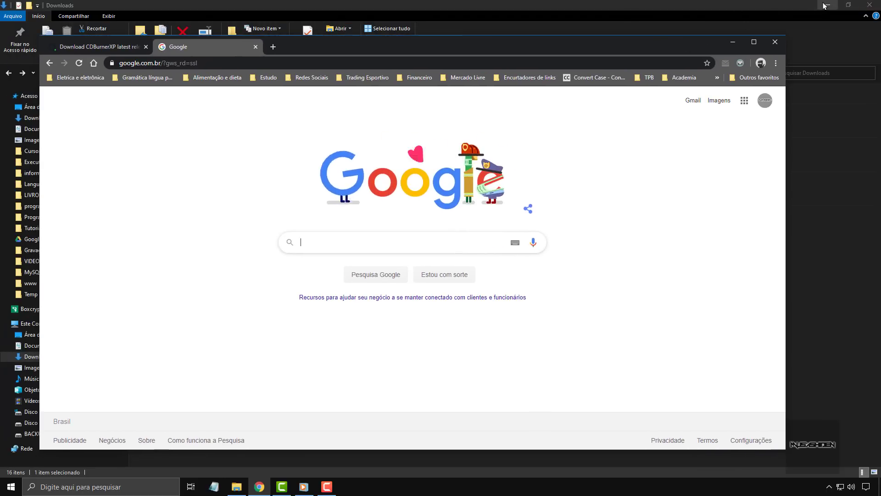
pyautogui.moveTo(729, 37); pyautogui.dragTo(494, 35)
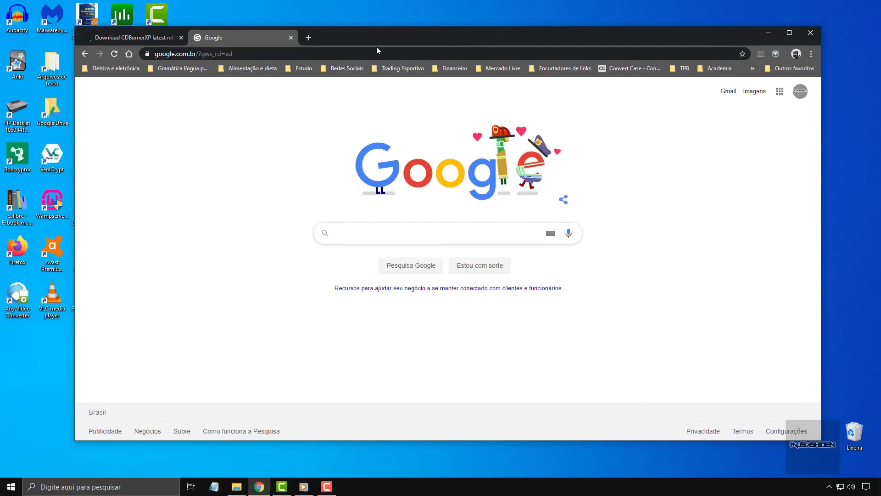
# - Close the CDBurnerXP download tab and select the web address of the remaining Google page
pyautogui.click(181, 38)
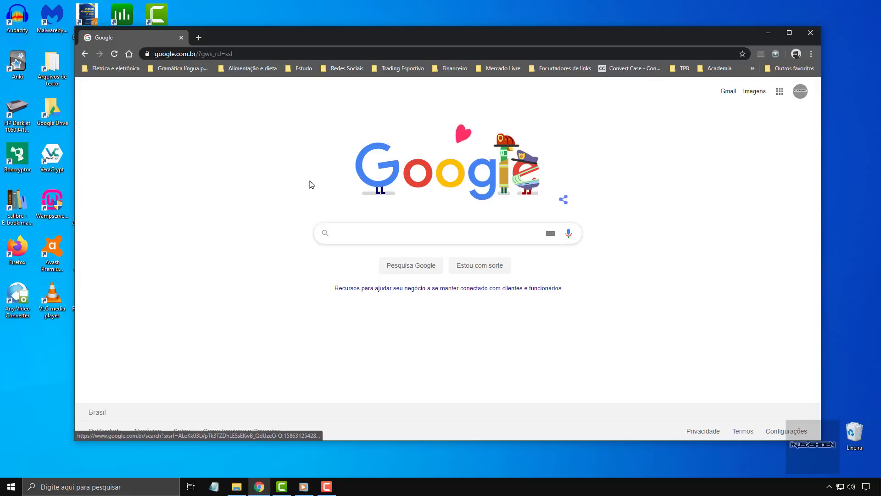
pyautogui.click(293, 55)
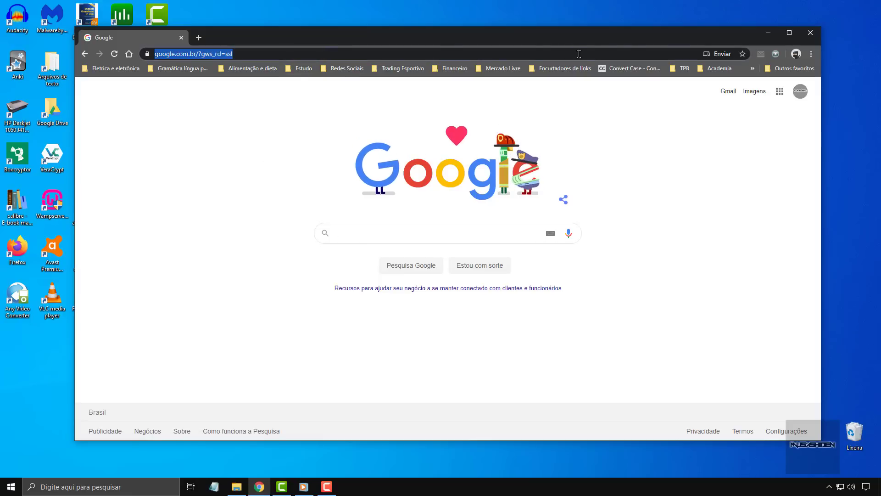